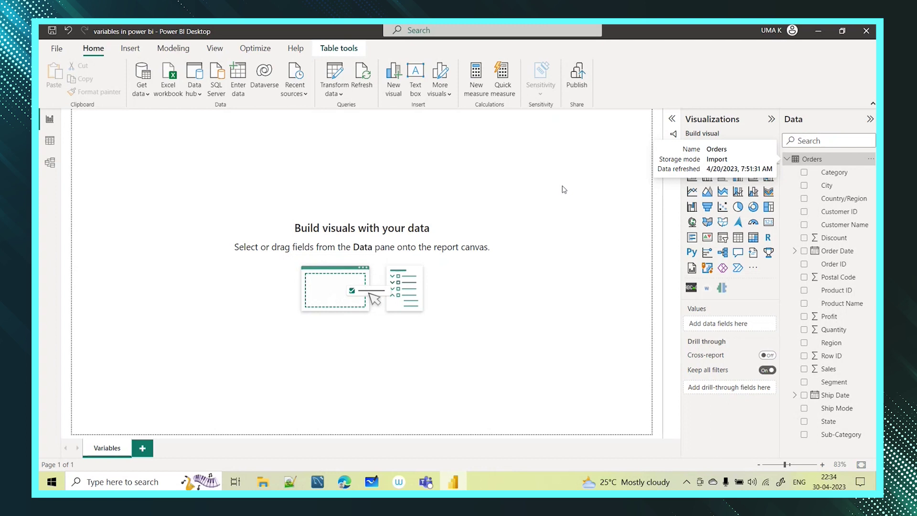
# Add a table visual to the Variables page showing Category and Sales from the Orders table.
pyautogui.click(210, 193)
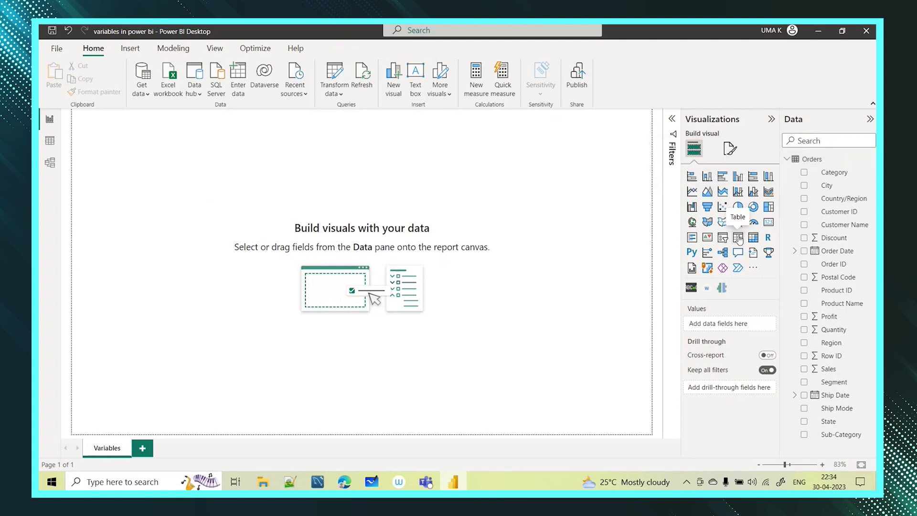
pyautogui.click(738, 238)
pyautogui.moveTo(131, 194); pyautogui.dragTo(165, 224)
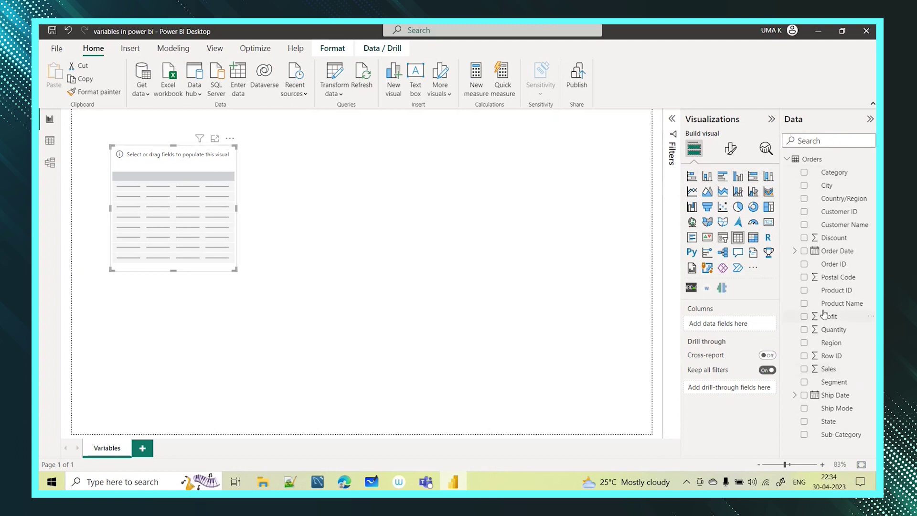
pyautogui.click(805, 173)
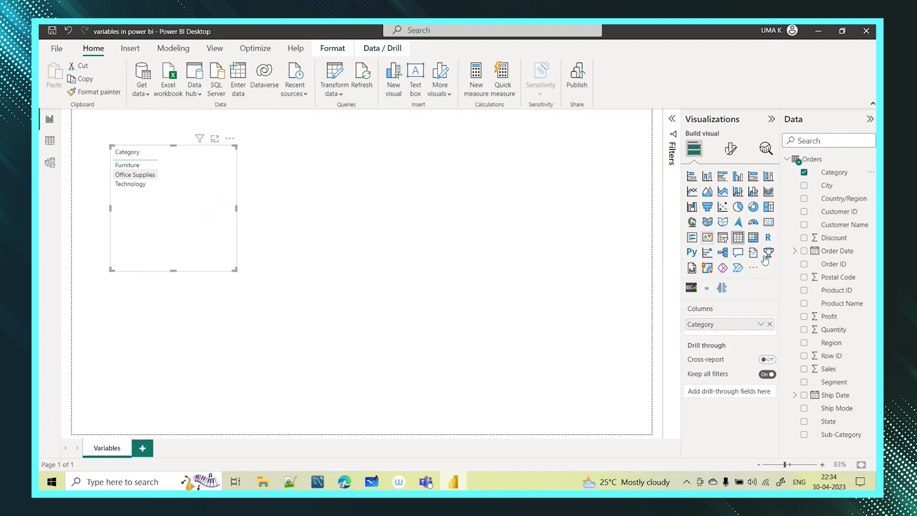
pyautogui.moveTo(805, 366); pyautogui.dragTo(707, 337)
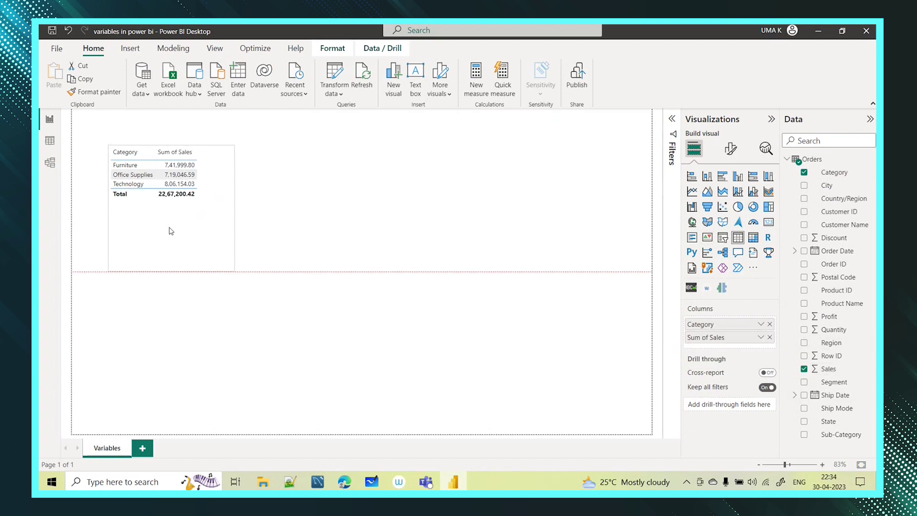
# Shorten the table visual to fit its rows and reposition it on the upper part of the report canvas.
pyautogui.moveTo(171, 231); pyautogui.dragTo(152, 248)
pyautogui.moveTo(149, 292); pyautogui.dragTo(171, 240)
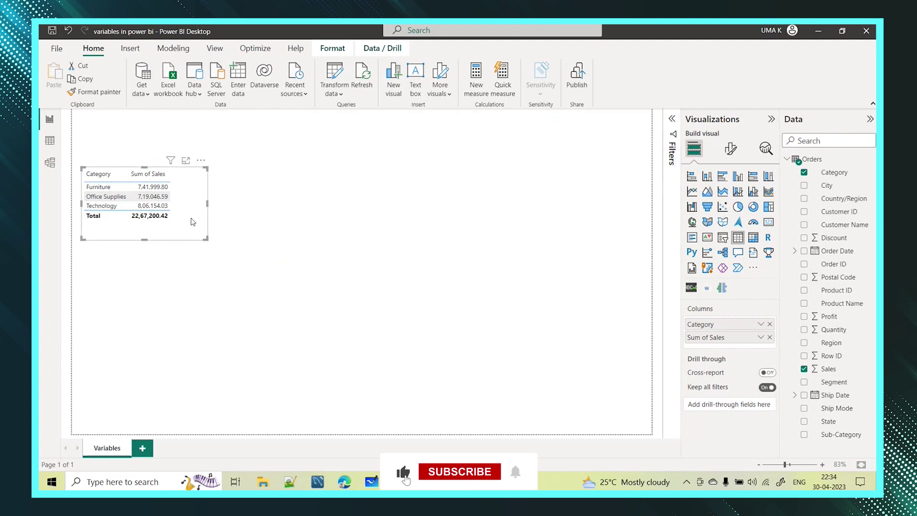
pyautogui.moveTo(178, 222); pyautogui.dragTo(196, 226)
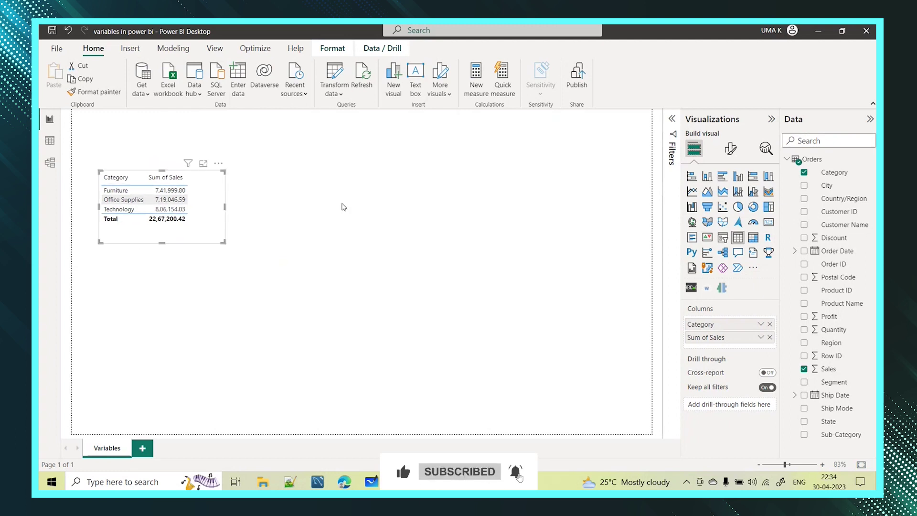
pyautogui.click(260, 208)
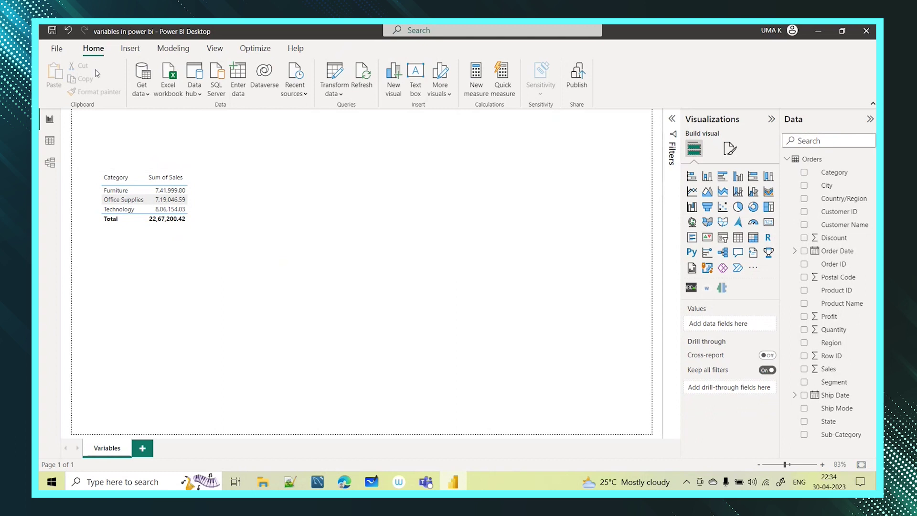
# Customize the current theme's general text with a 13 pt font size and the Segoe UI Semibold font family.
pyautogui.click(215, 49)
pyautogui.click(297, 95)
pyautogui.scroll(-2, 234, 333)
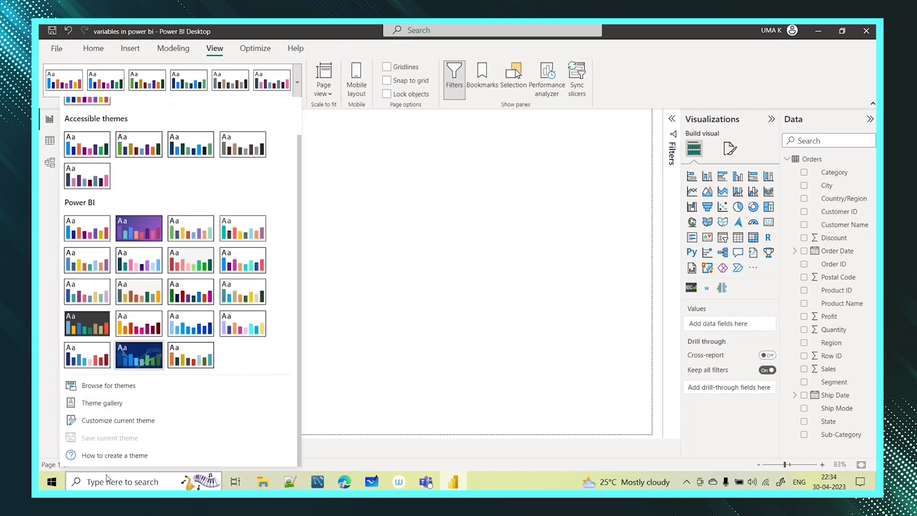
pyautogui.click(118, 421)
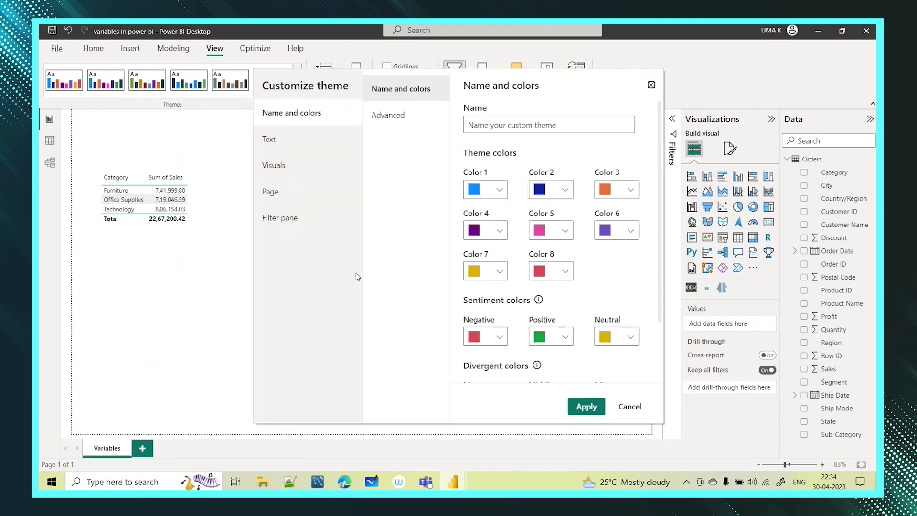
pyautogui.click(294, 143)
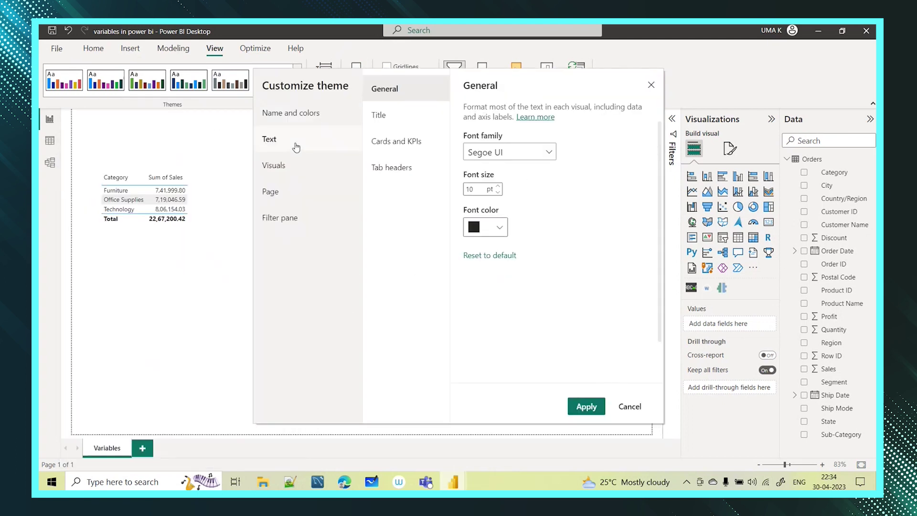
pyautogui.doubleClick(471, 189)
pyautogui.write('13')
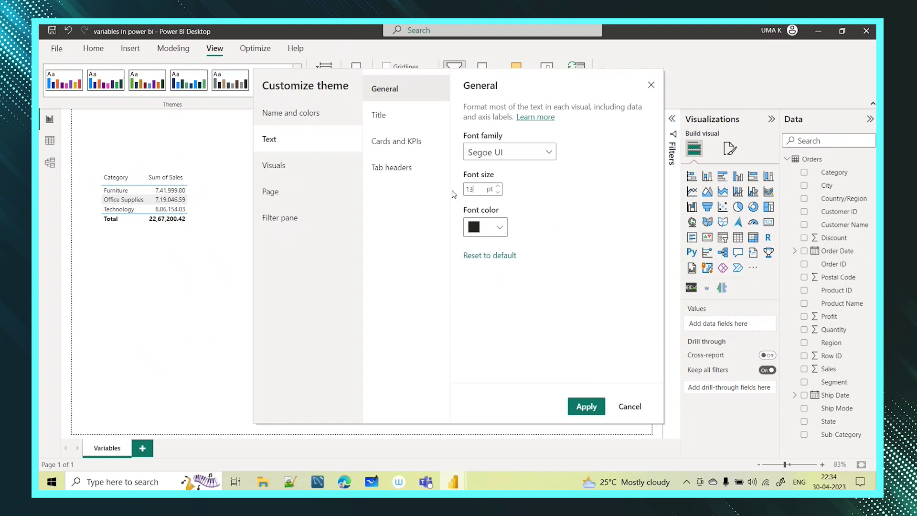
pyautogui.click(548, 152)
pyautogui.click(505, 312)
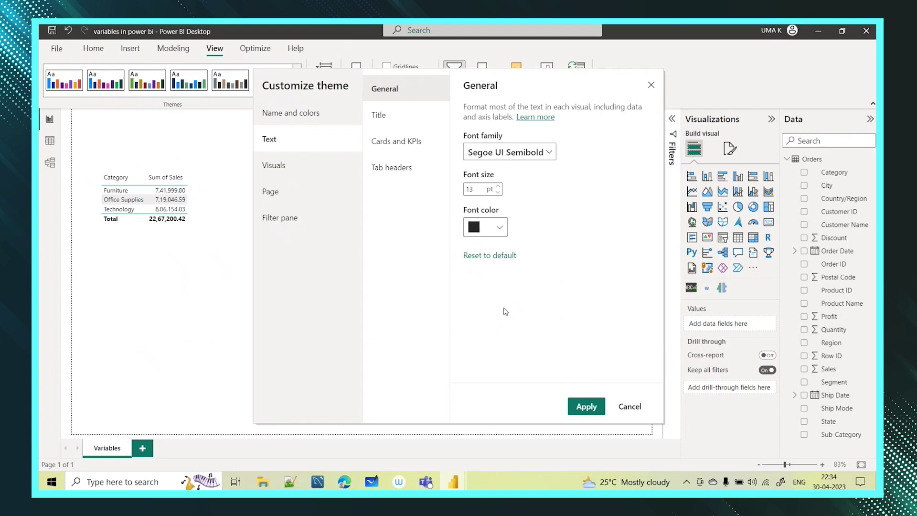
# Change the theme's general text font size to 14 pt and apply the customized theme.
pyautogui.click(471, 189)
pyautogui.press('BackSpace')
pyautogui.write('4')
pyautogui.click(586, 406)
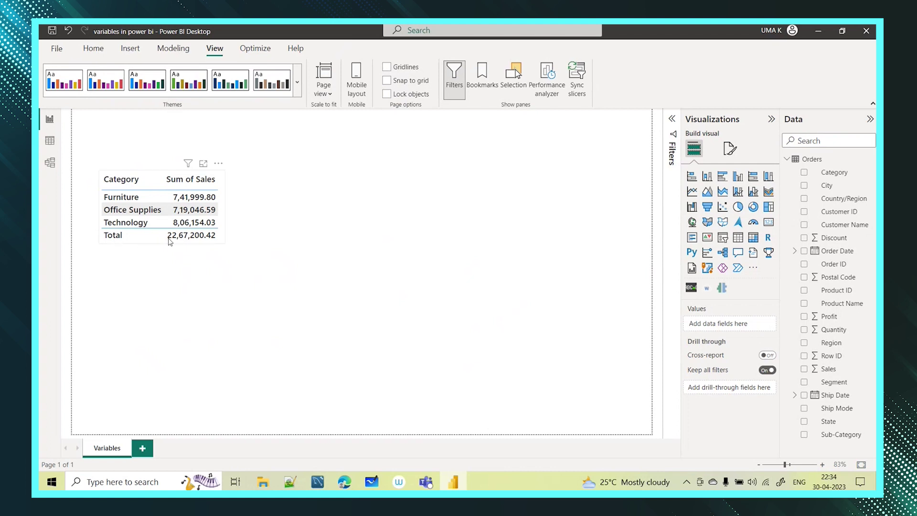
# Reposition the Category and Sales table visual near the canvas's left edge and deselect it.
pyautogui.moveTo(169, 242); pyautogui.dragTo(193, 238)
pyautogui.click(93, 48)
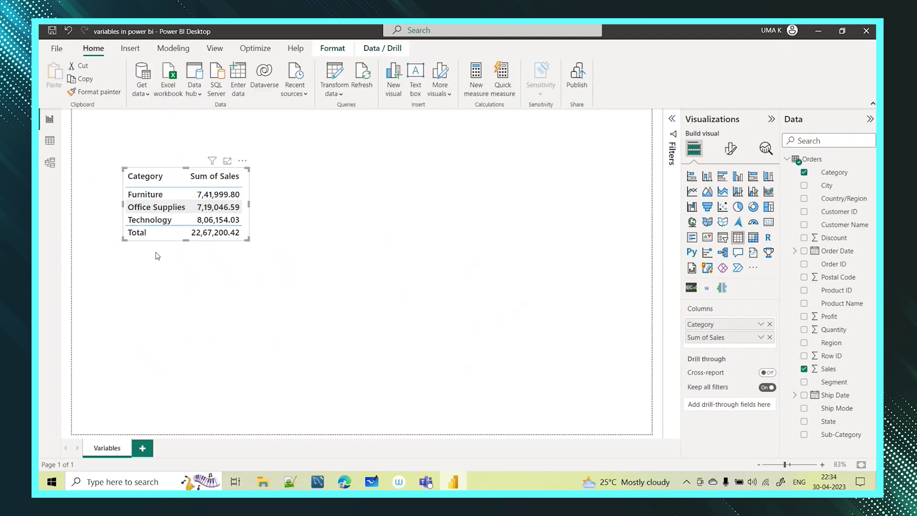
pyautogui.click(121, 286)
pyautogui.moveTo(170, 241); pyautogui.dragTo(135, 253)
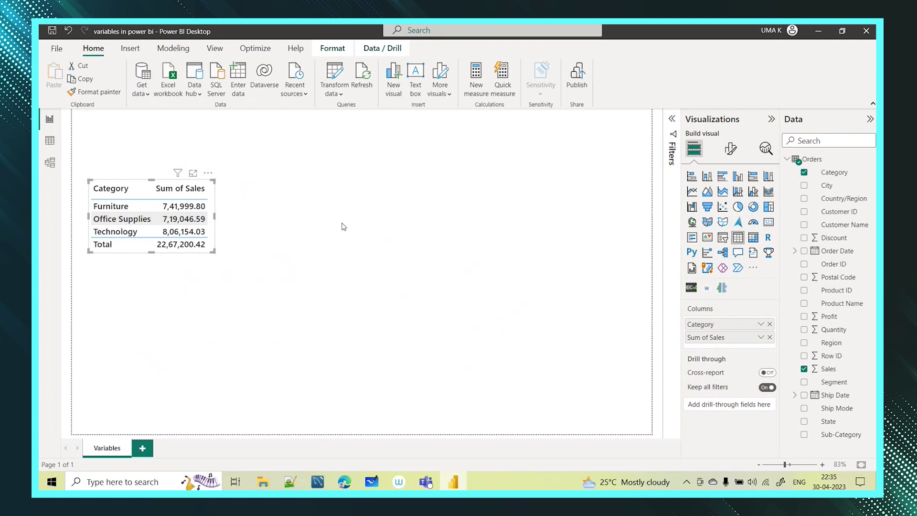
pyautogui.click(153, 280)
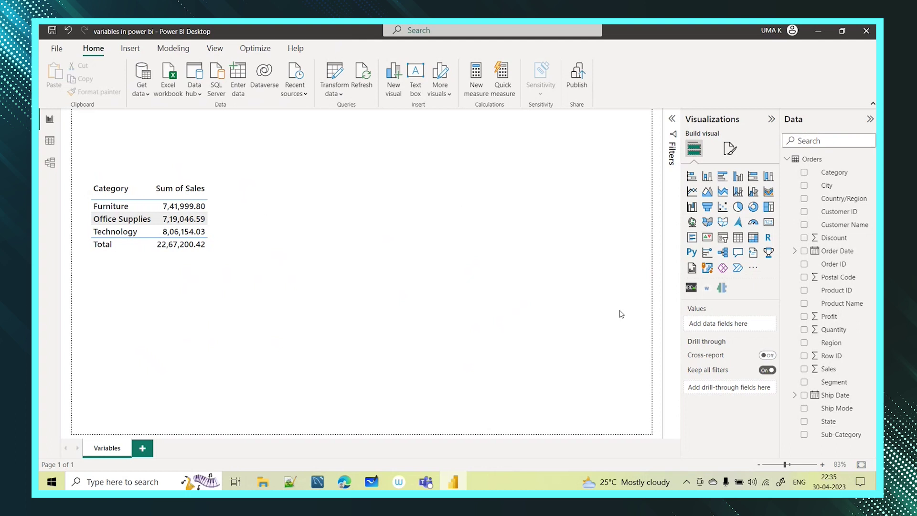
# Create a new measure in the Orders table and enlarge the formula text.
pyautogui.click(806, 160)
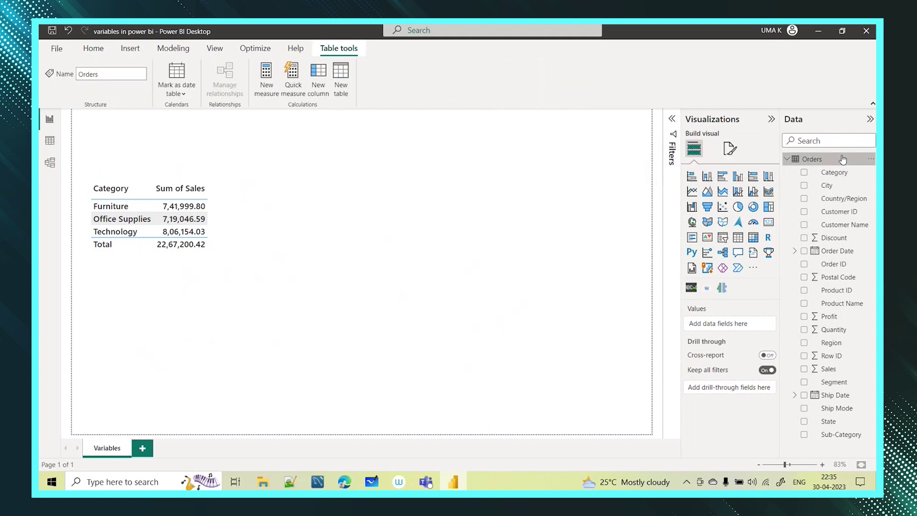
pyautogui.click(266, 73)
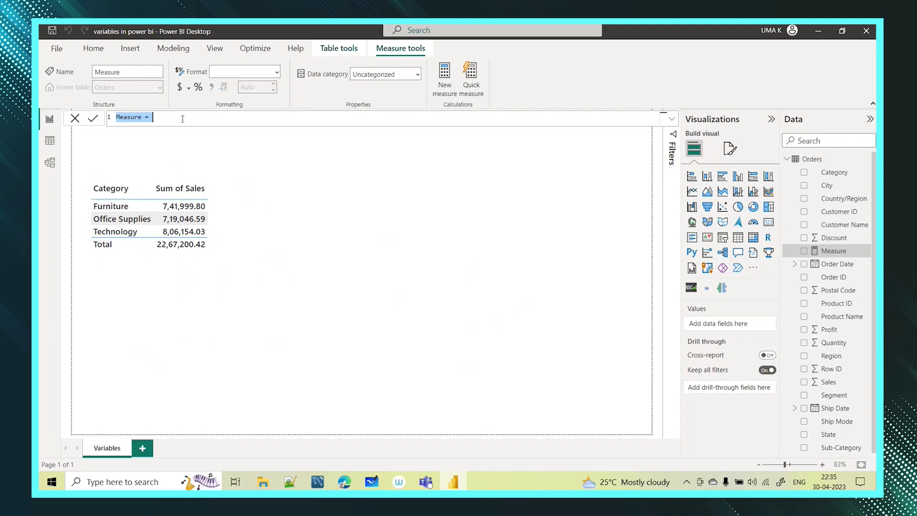
pyautogui.scroll(4, 182, 119)
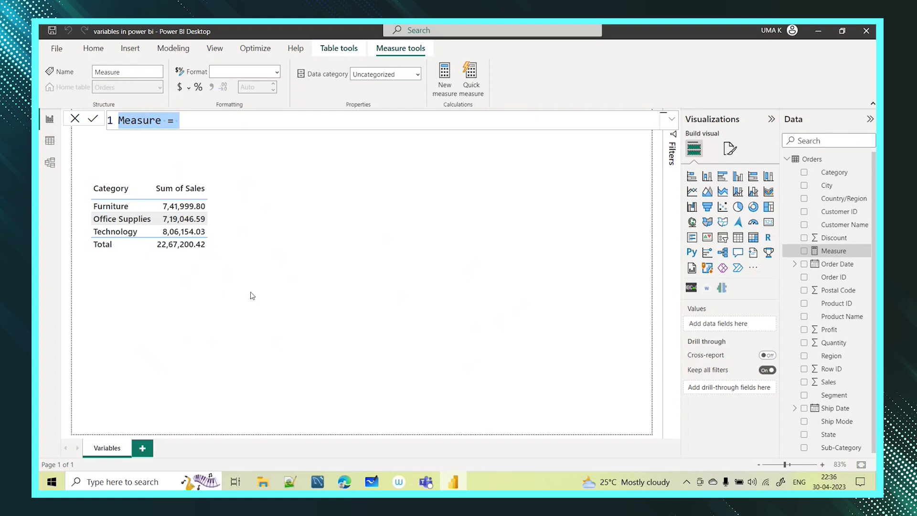
# Name the new measure Percentage, add the equals sign and start a second formula line.
pyautogui.write('%vaky')
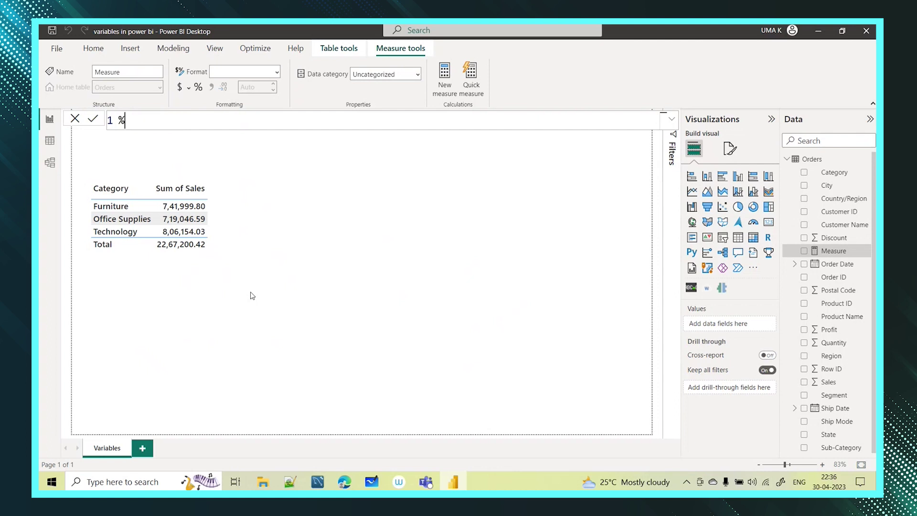
pyautogui.press('BackSpace')
pyautogui.press('BackSpace')
pyautogui.write('lu')
pyautogui.press('BackSpace')
pyautogui.press('BackSpace')
pyautogui.press('BackSpace')
pyautogui.press('BackSpace')
pyautogui.press('BackSpace')
pyautogui.write('Percentage  =')
pyautogui.hotkey('shift', 'Return')
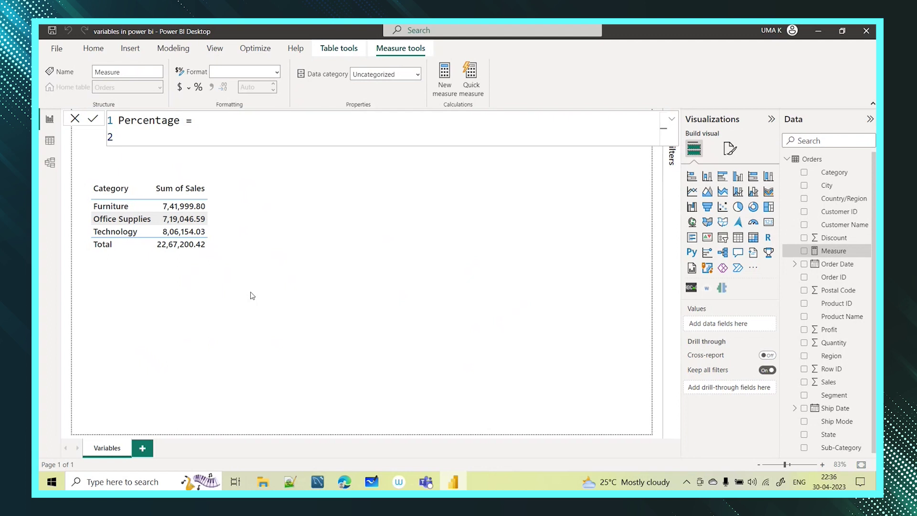
# Define the variable TotalSales as SUM(Orders[Sales]) on the second line of the Percentage measure.
pyautogui.write('Var')
pyautogui.write('TotalSales')
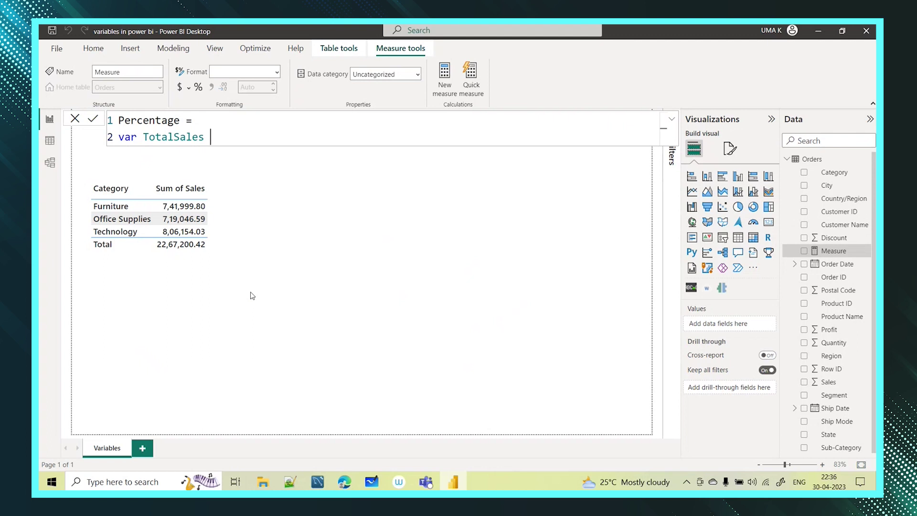
pyautogui.write(' = sum')
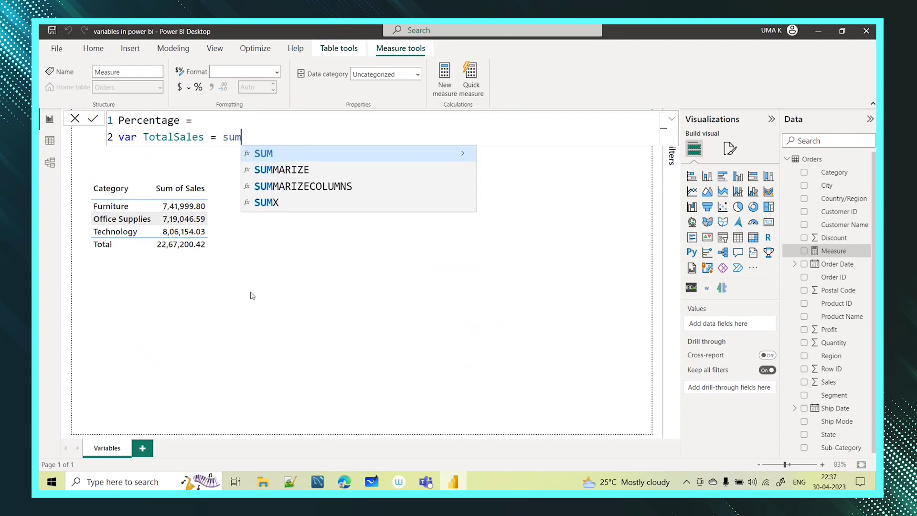
pyautogui.click(265, 154)
pyautogui.write('sa')
pyautogui.click(371, 154)
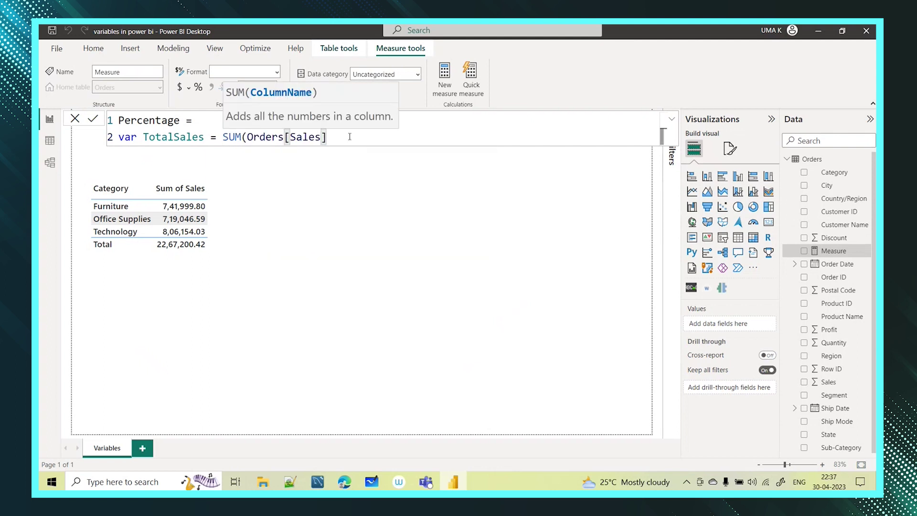
pyautogui.write(')')
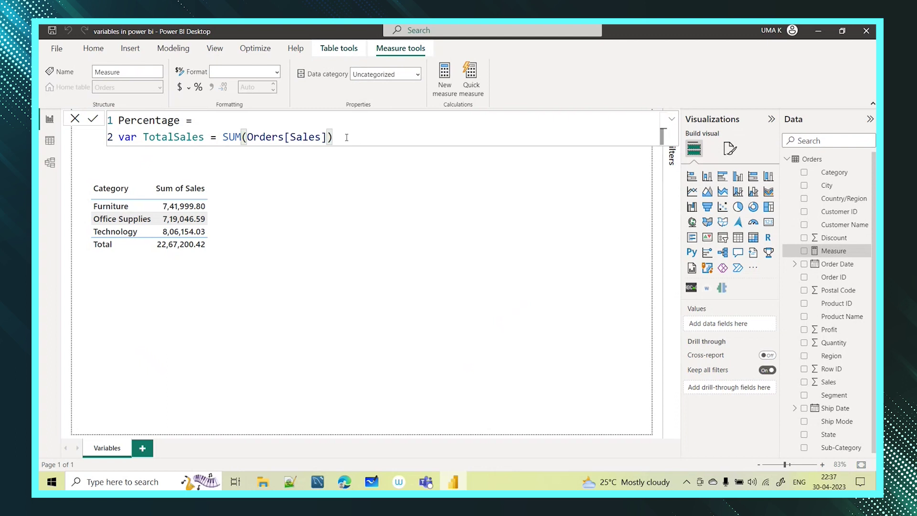
# Declare a second variable named TotalSales_All on a new line of the measure formula.
pyautogui.press('Return')
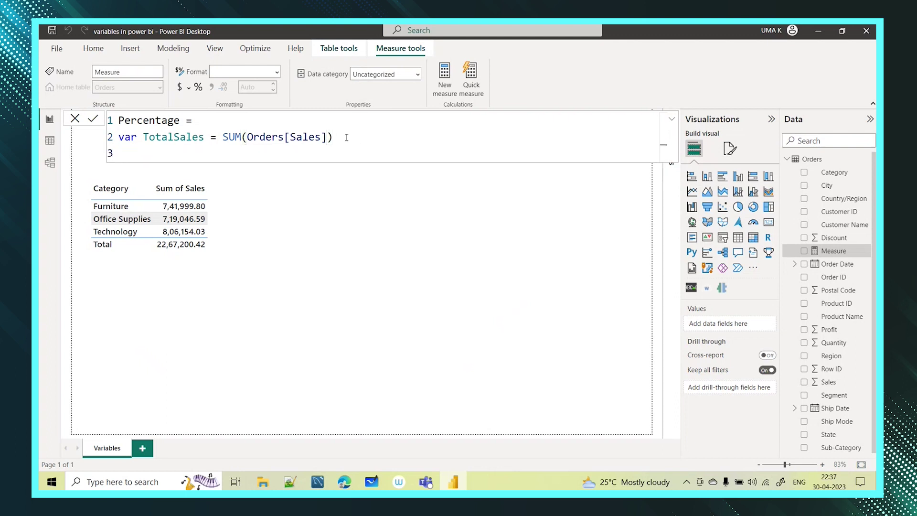
pyautogui.write('var')
pyautogui.write('TotalSales')
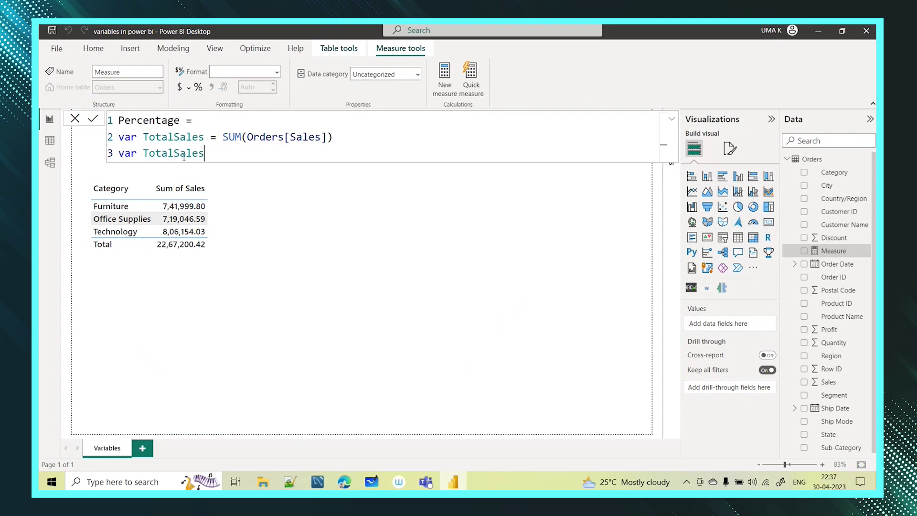
pyautogui.write('_All =')
# Start the TotalSales_All definition with CALCULATE, using SUM(Orders[Sales]) as its expression.
pyautogui.write('cal')
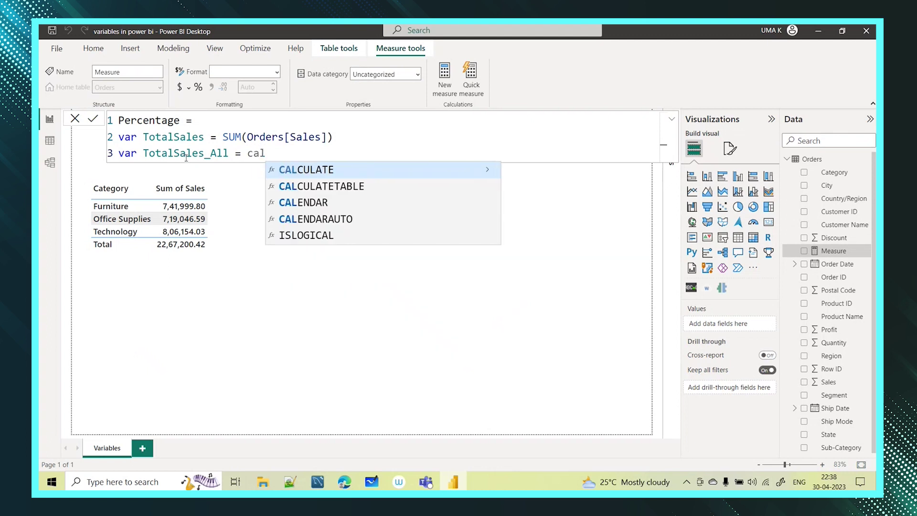
pyautogui.click(294, 171)
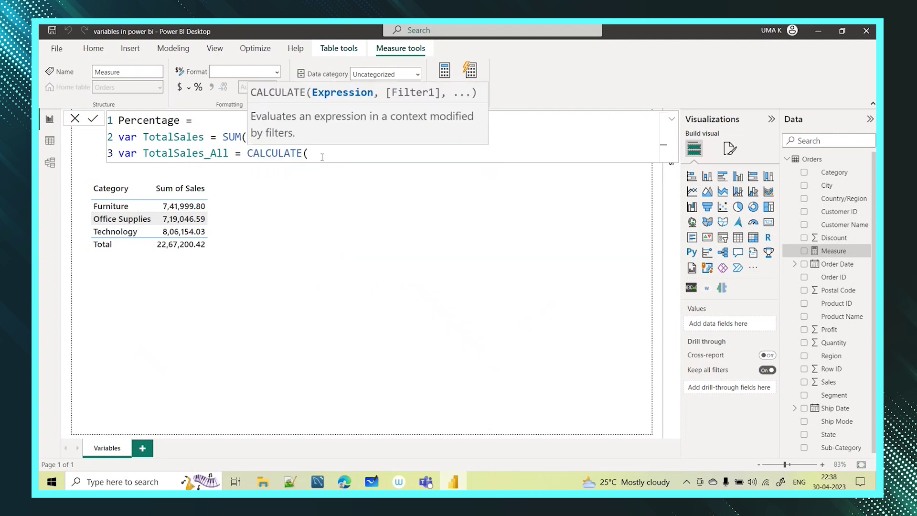
pyautogui.write('sum')
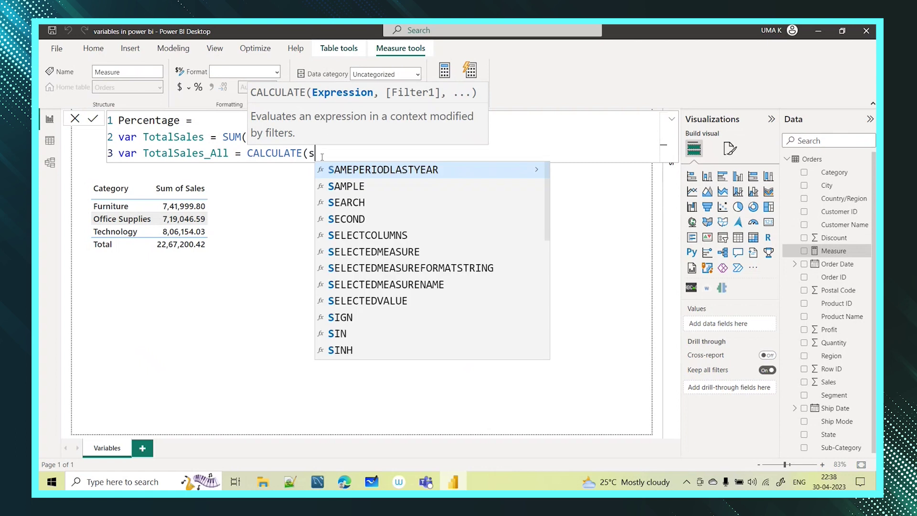
pyautogui.click(349, 170)
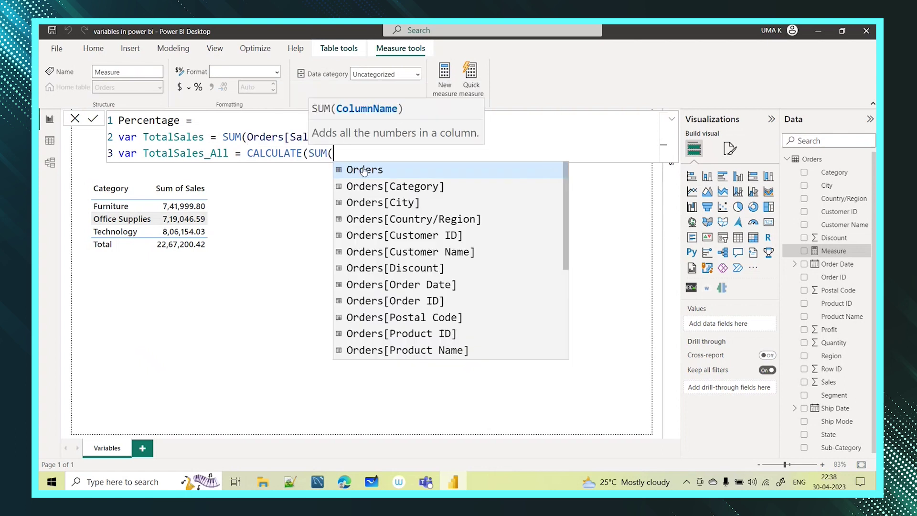
pyautogui.scroll(-1, 420, 271)
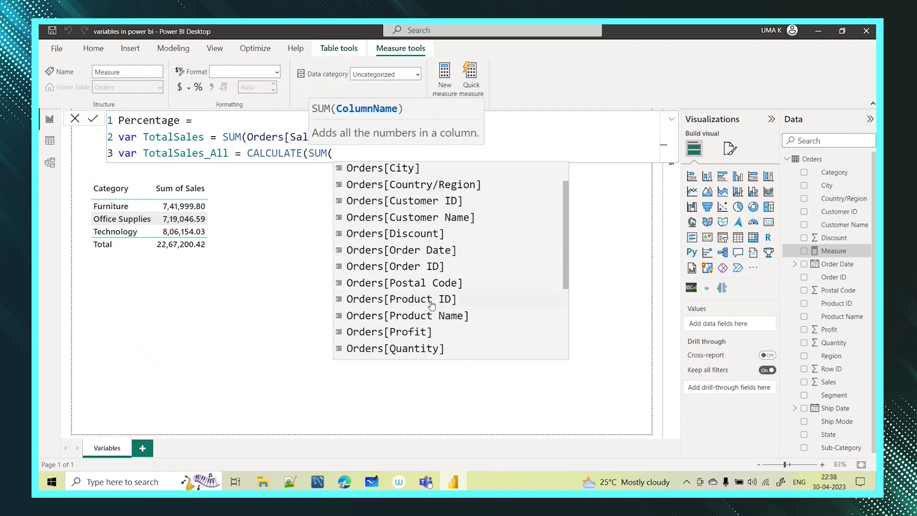
pyautogui.scroll(1, 431, 228)
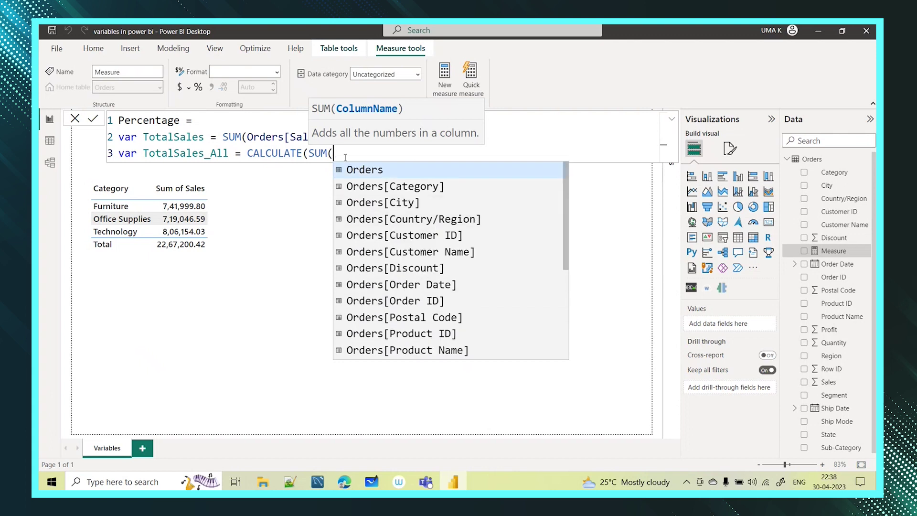
pyautogui.write('sa')
pyautogui.click(412, 170)
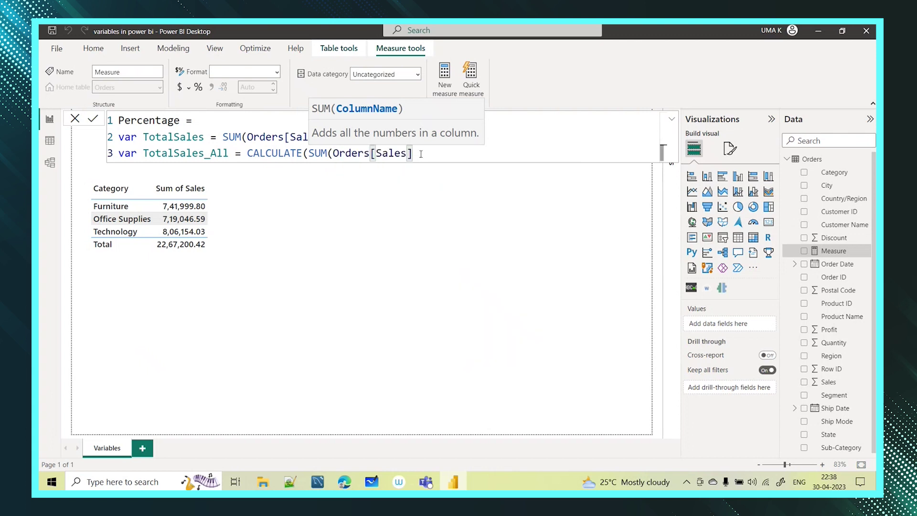
pyautogui.write(')')
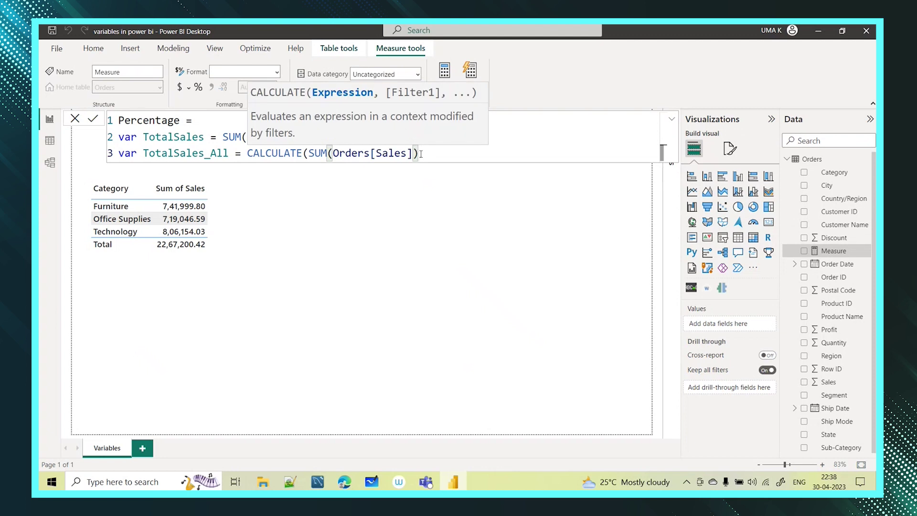
# Add ALL(Orders) as the filter argument of the CALCULATE function and close the expression.
pyautogui.write(',')
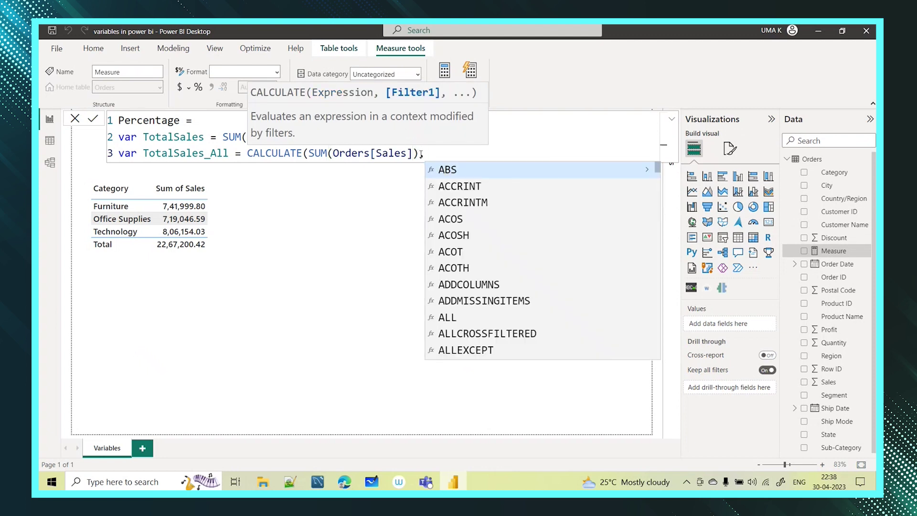
pyautogui.write('all')
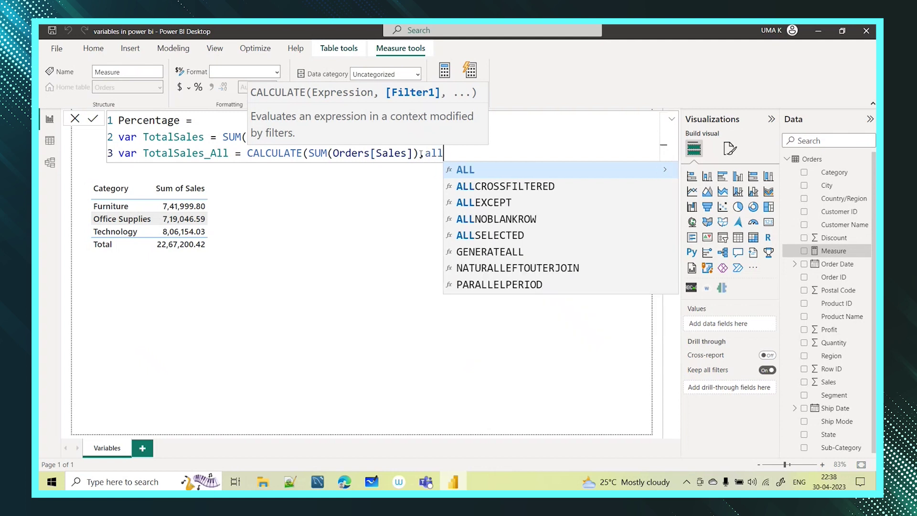
pyautogui.press('Tab')
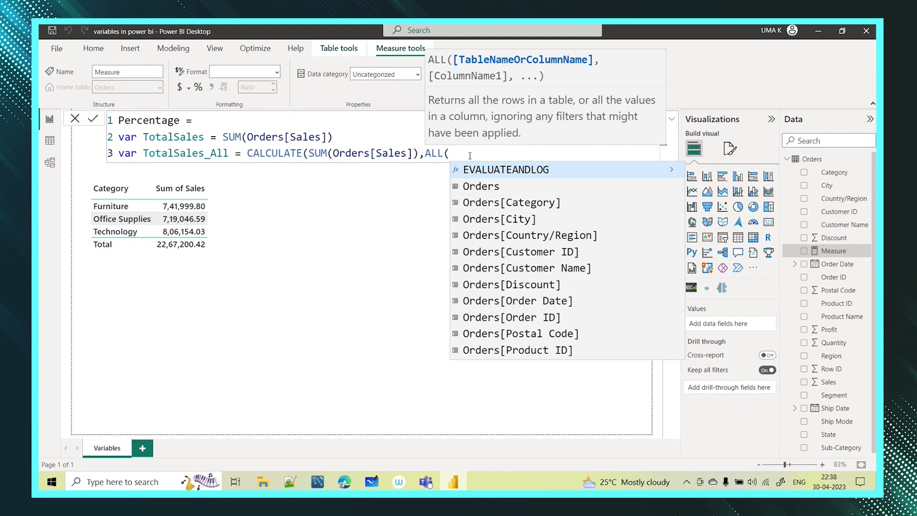
pyautogui.click(480, 186)
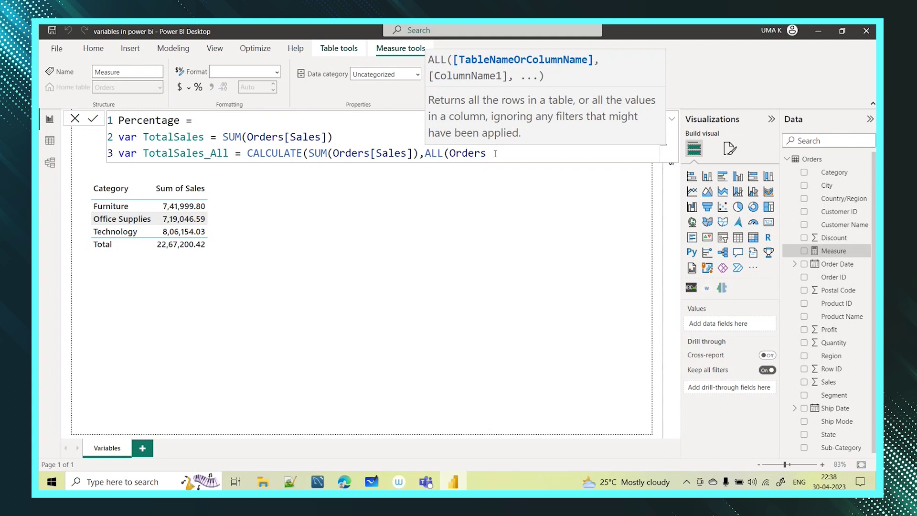
pyautogui.write(')')
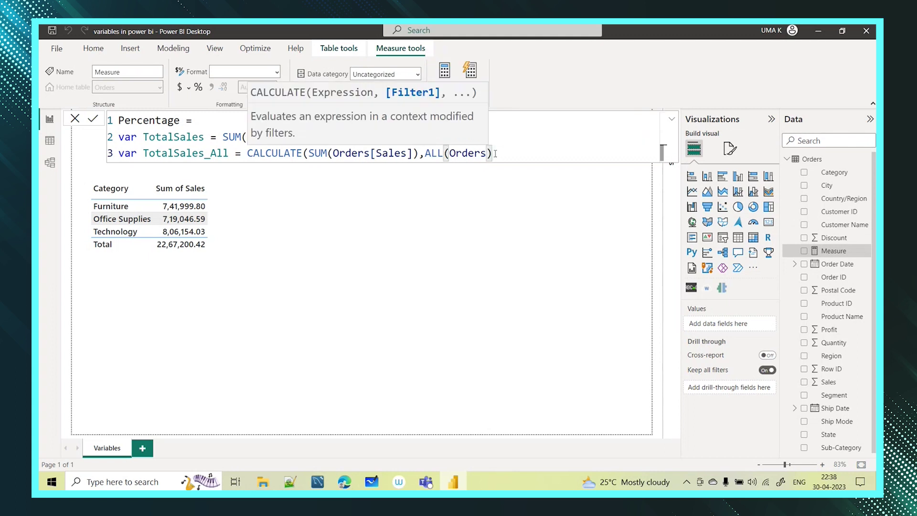
pyautogui.write(')')
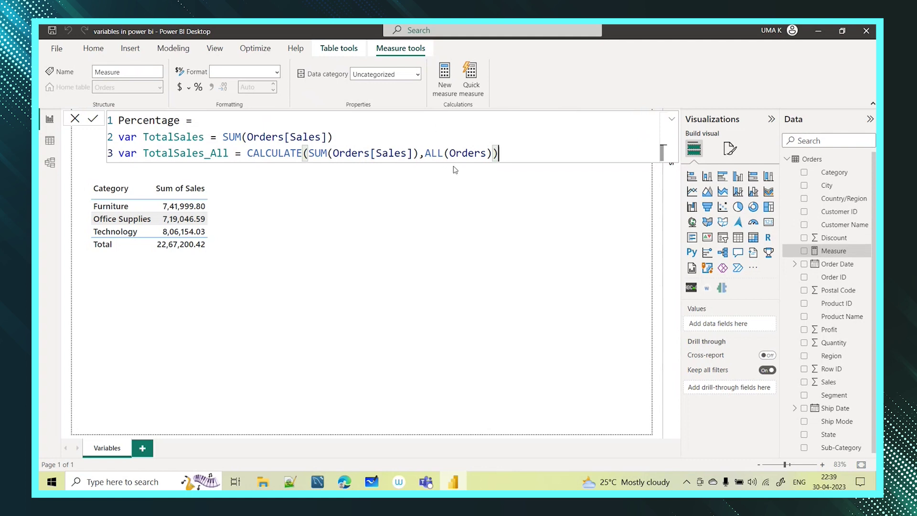
# Declare a third variable named per_value on a new formula line and begin it with the DIVIDE function.
pyautogui.hotkey('shift', 'Return')
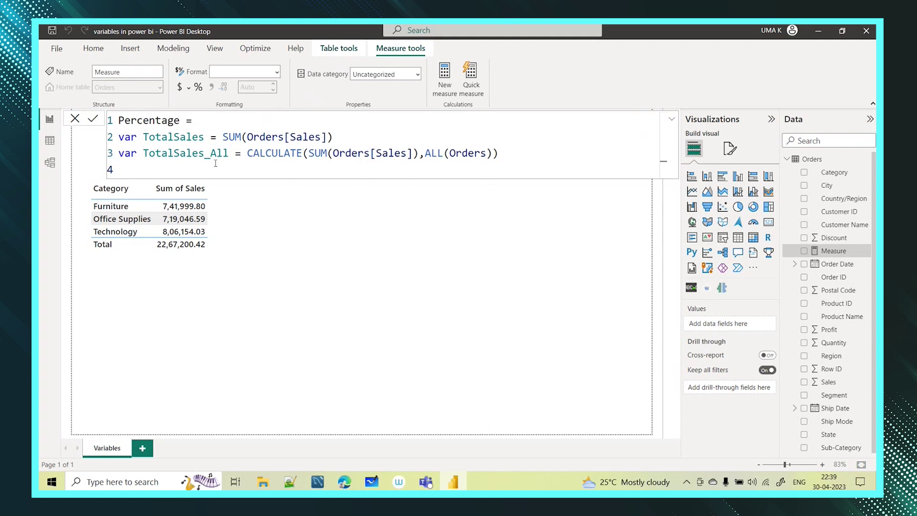
pyautogui.write('var per_value = di')
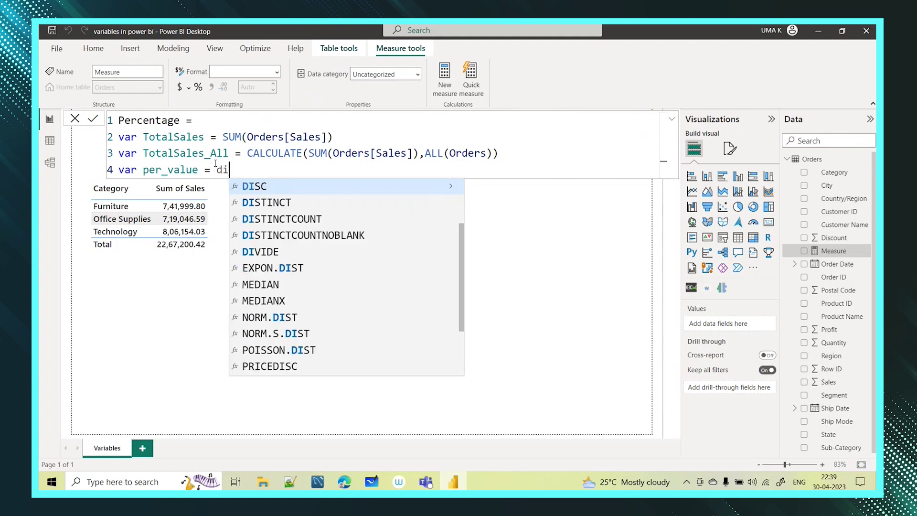
pyautogui.write('v')
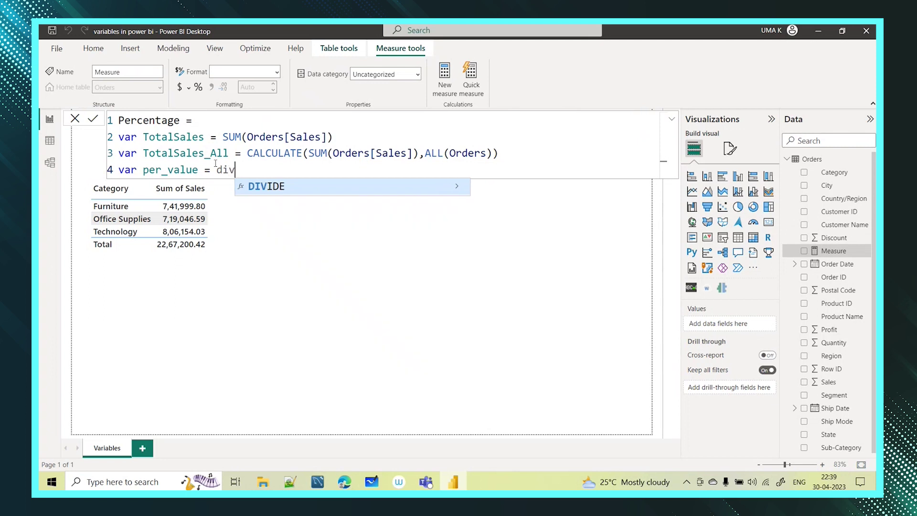
pyautogui.click(264, 186)
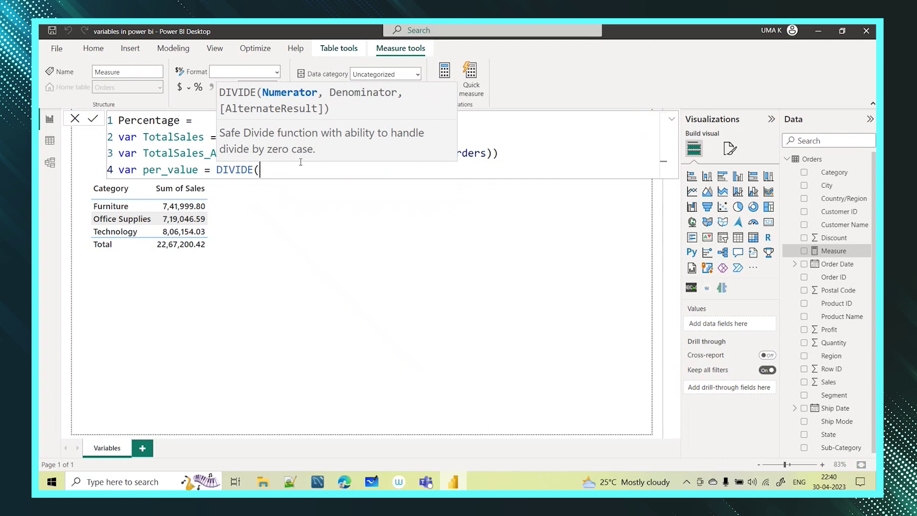
# Complete the DIVIDE function with TotalSales as numerator, TotalSales_All as denominator and 0 as alternate result.
pyautogui.write('tot')
pyautogui.write('a')
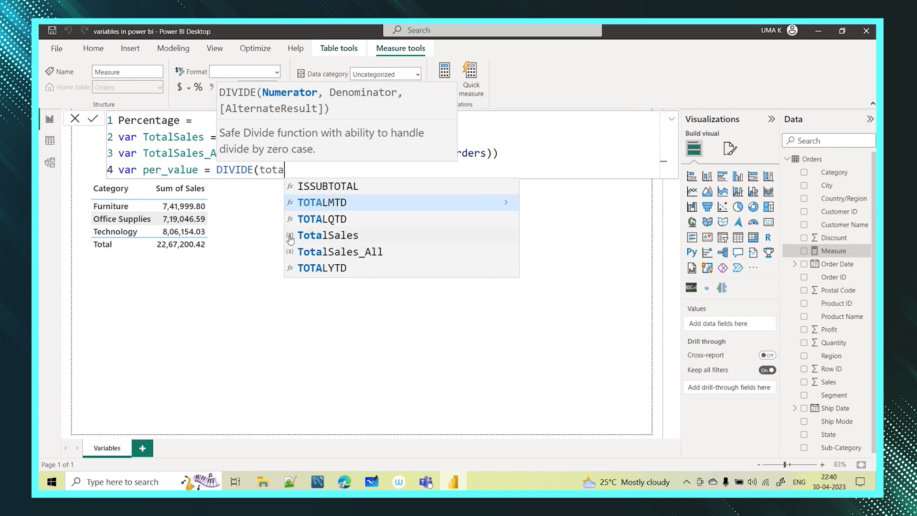
pyautogui.click(338, 235)
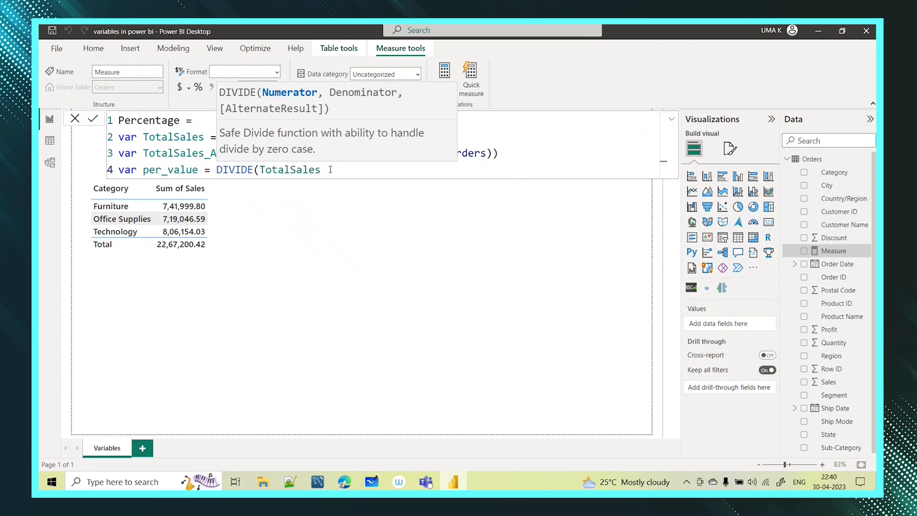
pyautogui.write(',total')
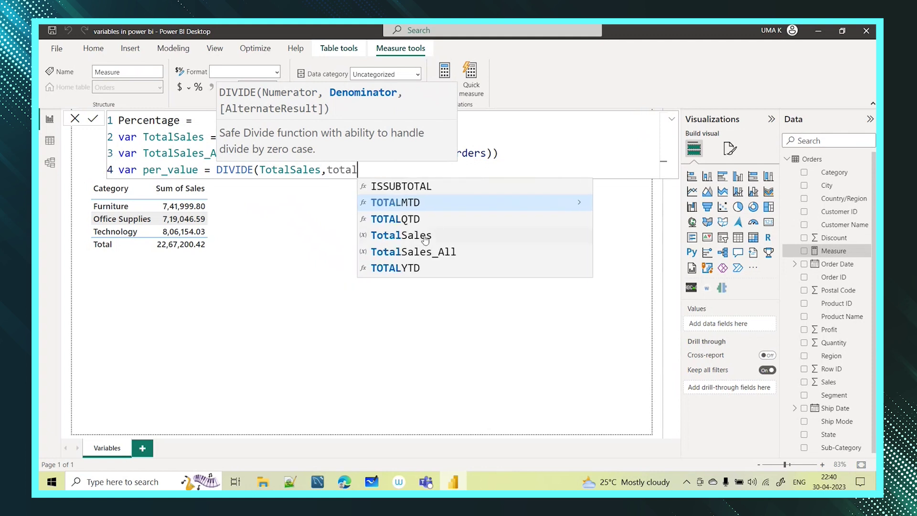
pyautogui.click(458, 252)
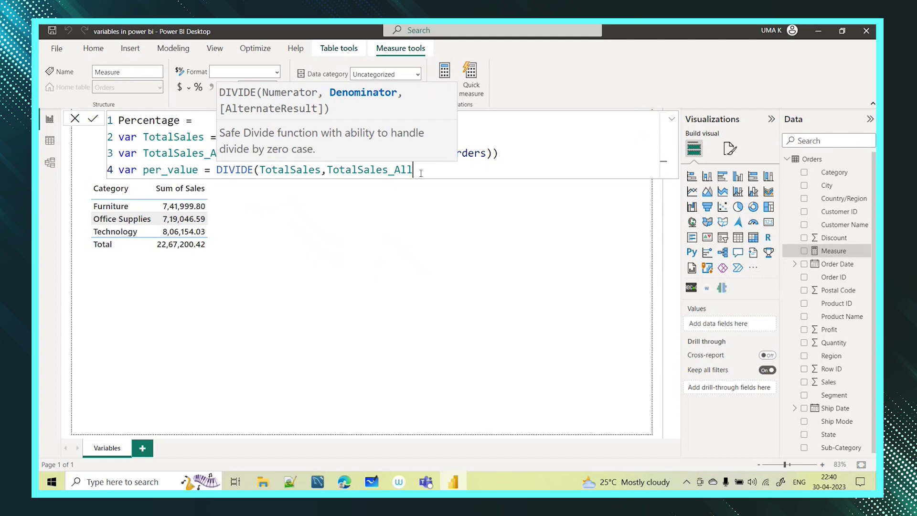
pyautogui.write(',0')
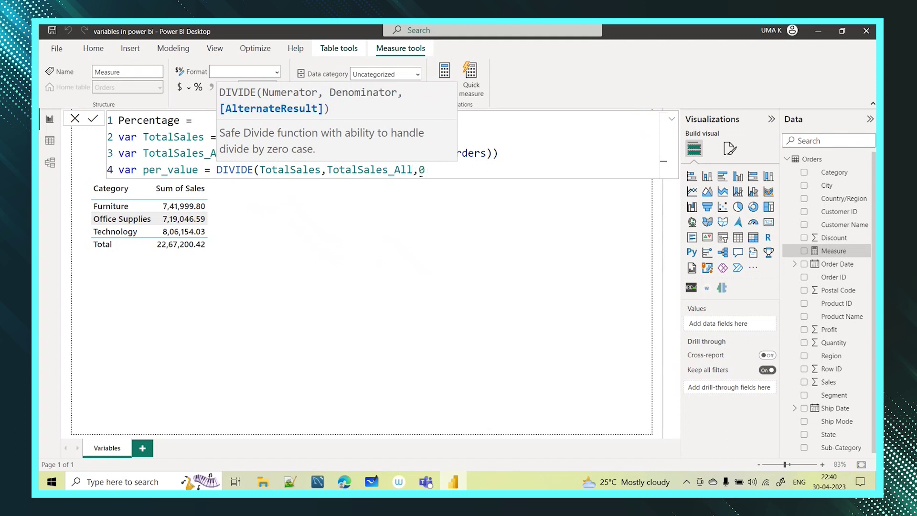
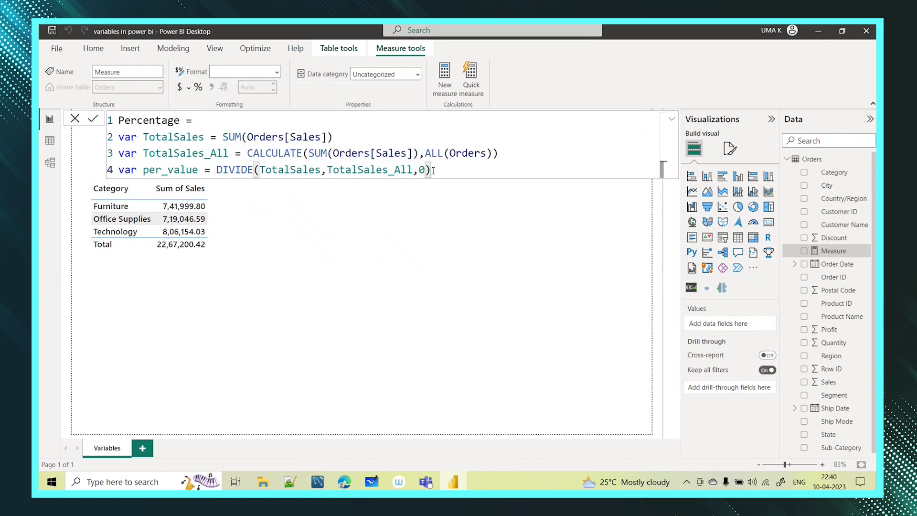
# Add a final line returning per_value and commit the Percentage measure.
pyautogui.hotkey('shift', 'Return')
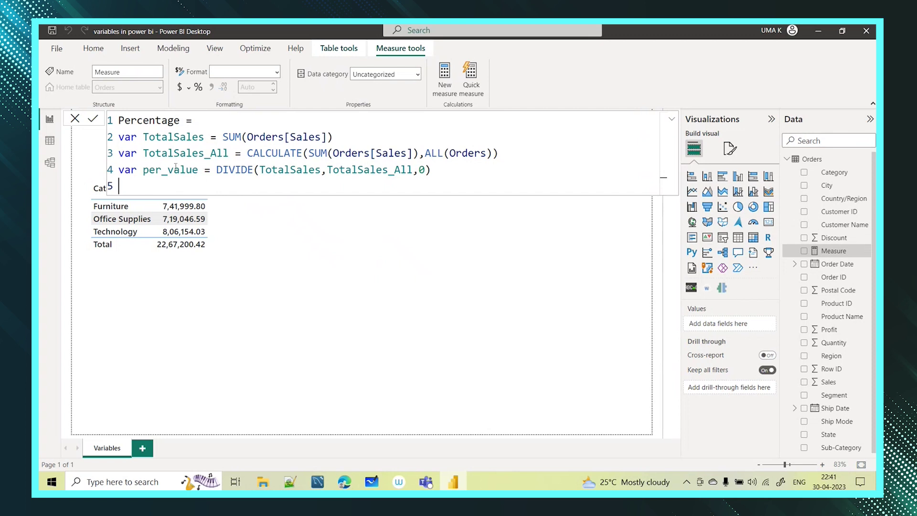
pyautogui.click(431, 170)
pyautogui.moveTo(430, 171); pyautogui.dragTo(118, 174)
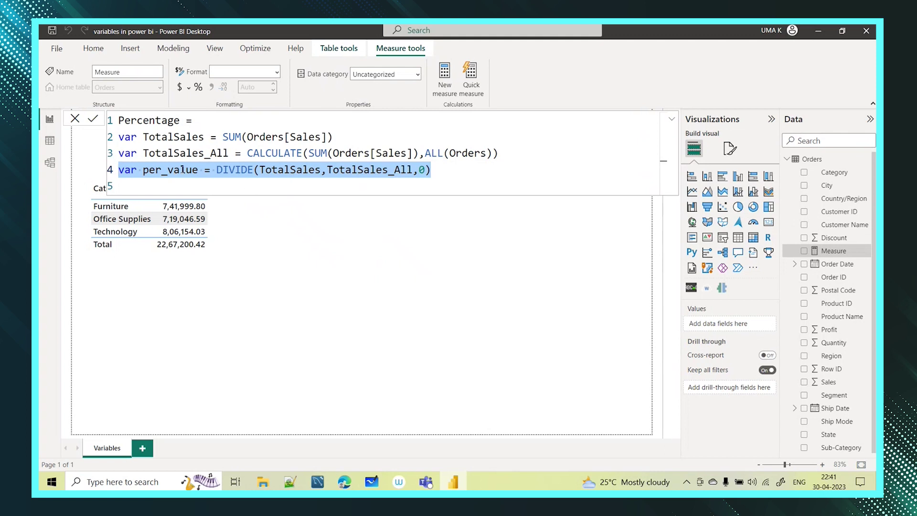
pyautogui.click(139, 182)
pyautogui.write('return ')
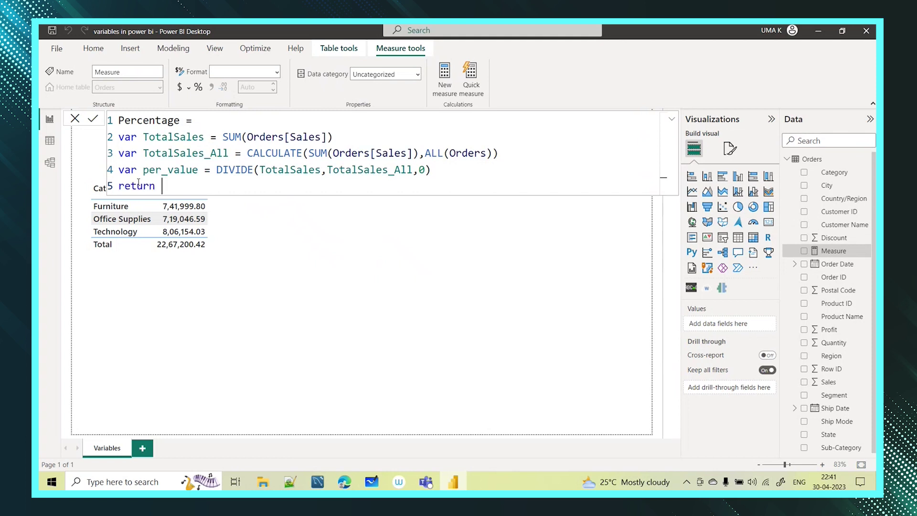
pyautogui.write('per')
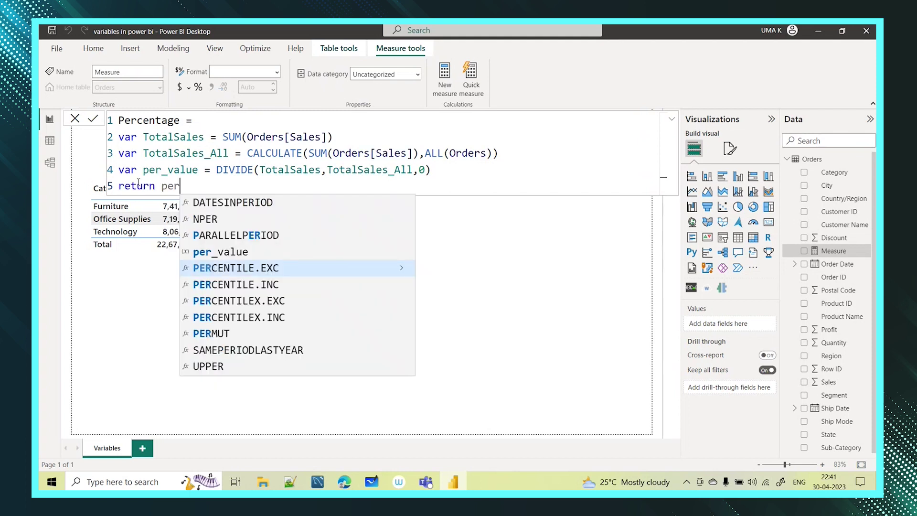
pyautogui.write('_value')
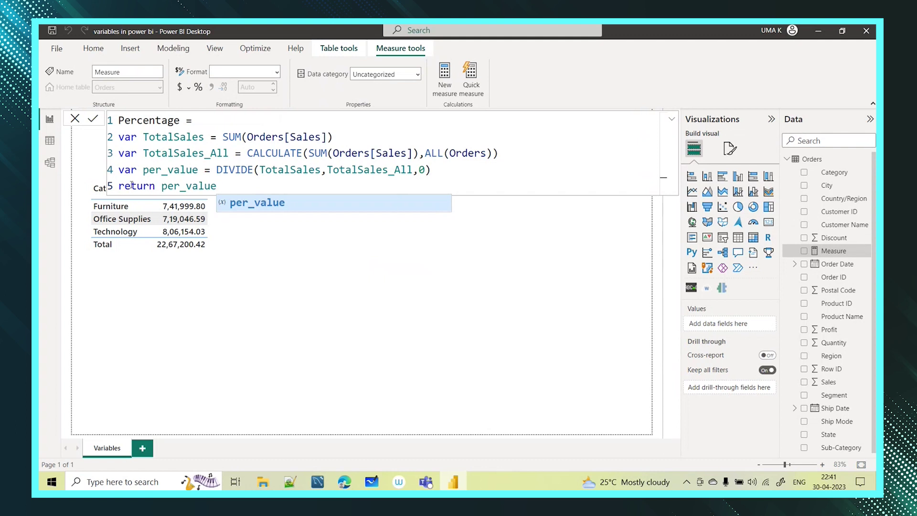
pyautogui.press('Escape')
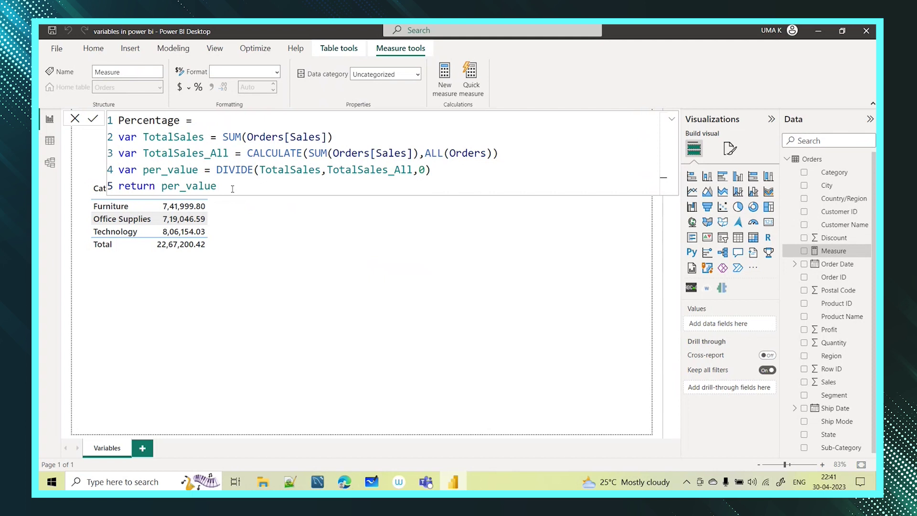
pyautogui.press('Return')
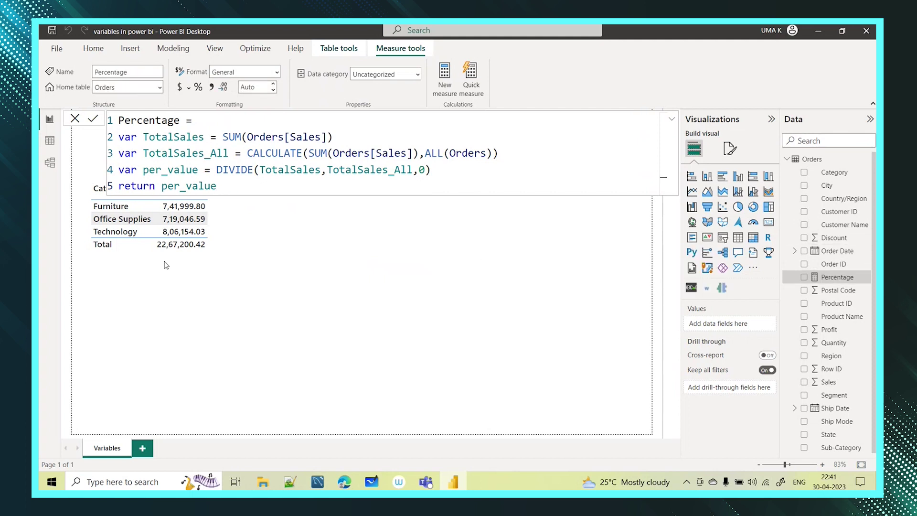
# Enlarge the category sales table visual and add the Percentage measure as its third column.
pyautogui.click(135, 252)
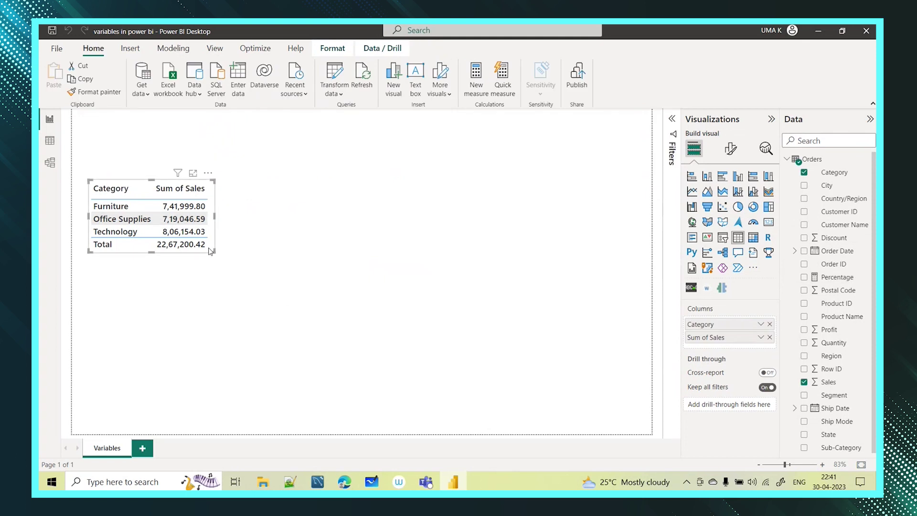
pyautogui.moveTo(213, 251); pyautogui.dragTo(302, 288)
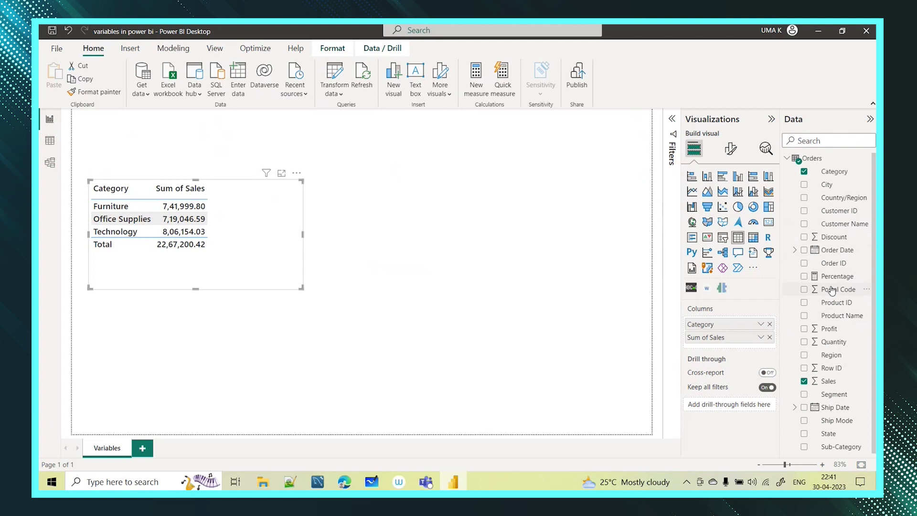
pyautogui.moveTo(828, 281); pyautogui.dragTo(734, 344)
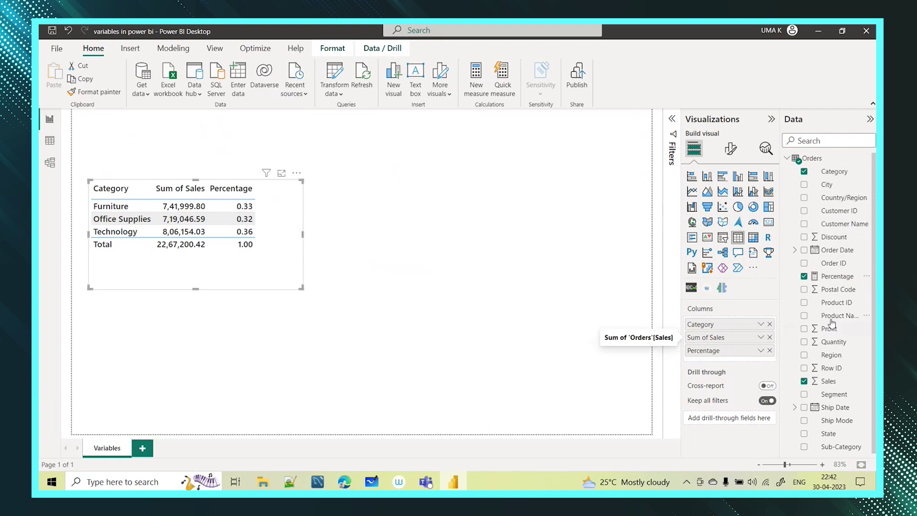
# Format the Percentage measure in the Orders table as a percentage.
pyautogui.click(831, 279)
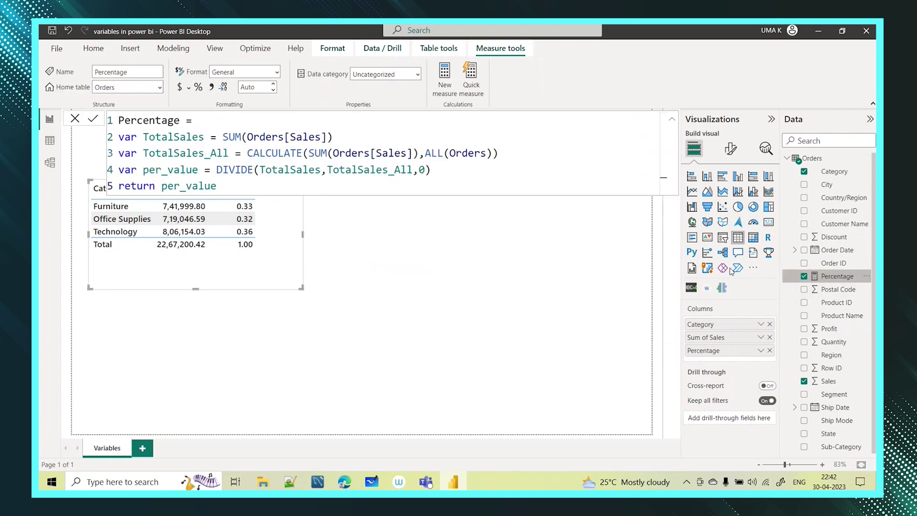
pyautogui.click(198, 88)
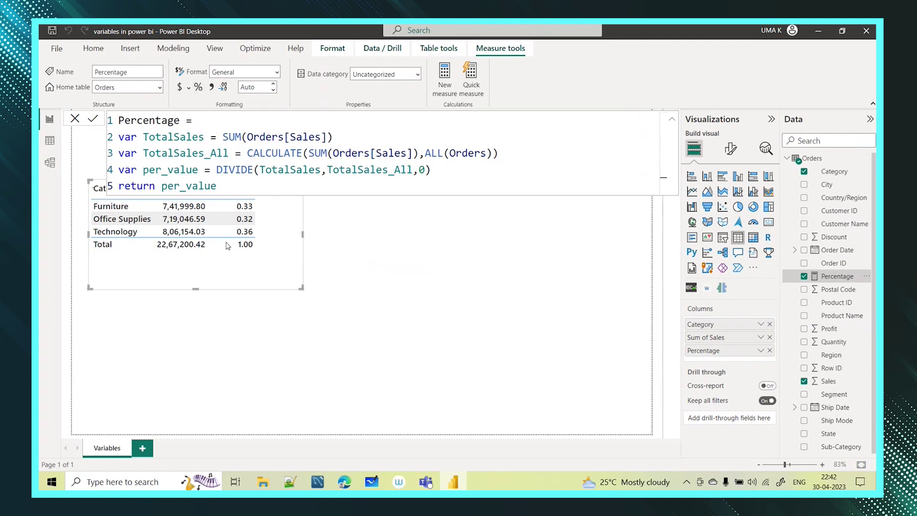
pyautogui.click(206, 355)
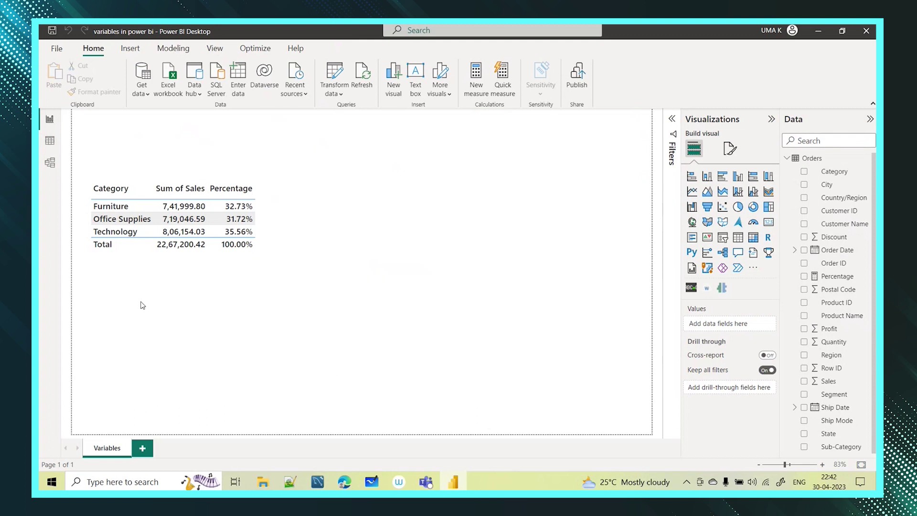
# Move the category sales table visual up to the upper-left area of the report page.
pyautogui.click(837, 277)
pyautogui.click(162, 342)
pyautogui.moveTo(221, 272); pyautogui.dragTo(212, 241)
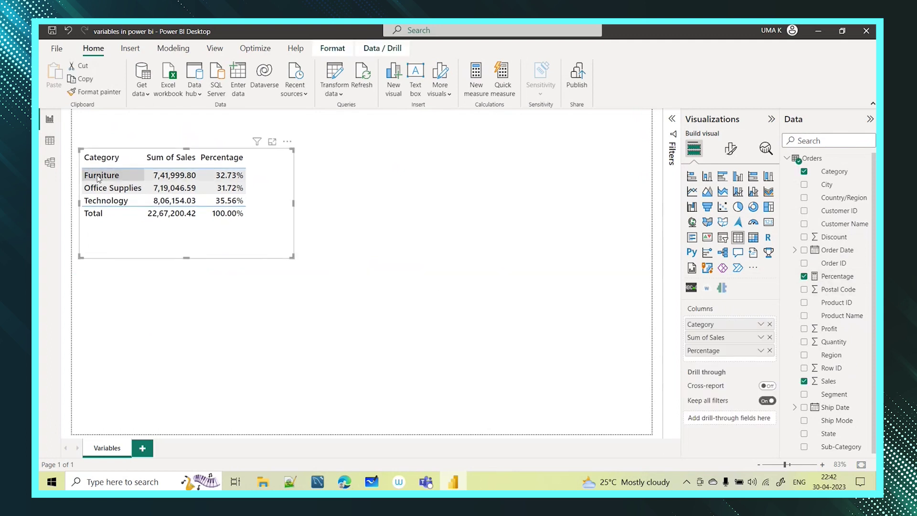
pyautogui.moveTo(222, 254); pyautogui.dragTo(235, 242)
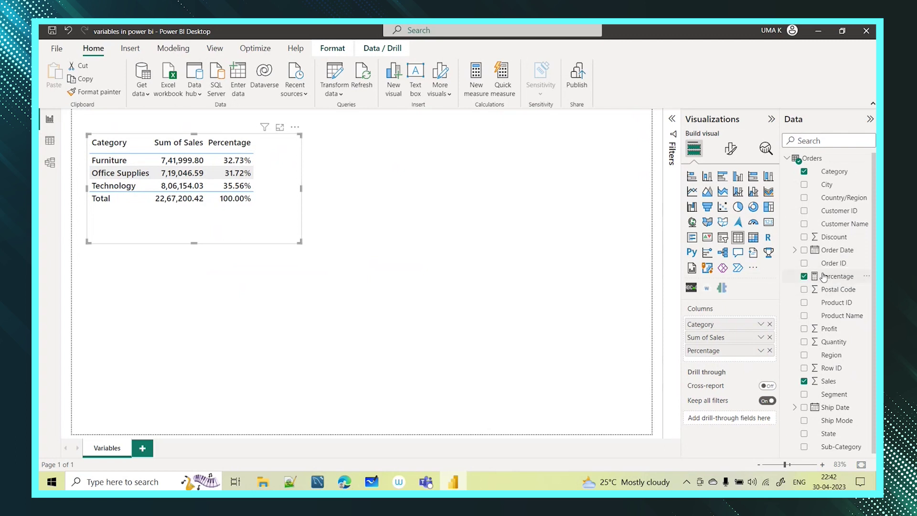
# Review the Percentage measure's formula, examining the TotalSales, TotalSales_All and per_value variables and the return line.
pyautogui.click(837, 276)
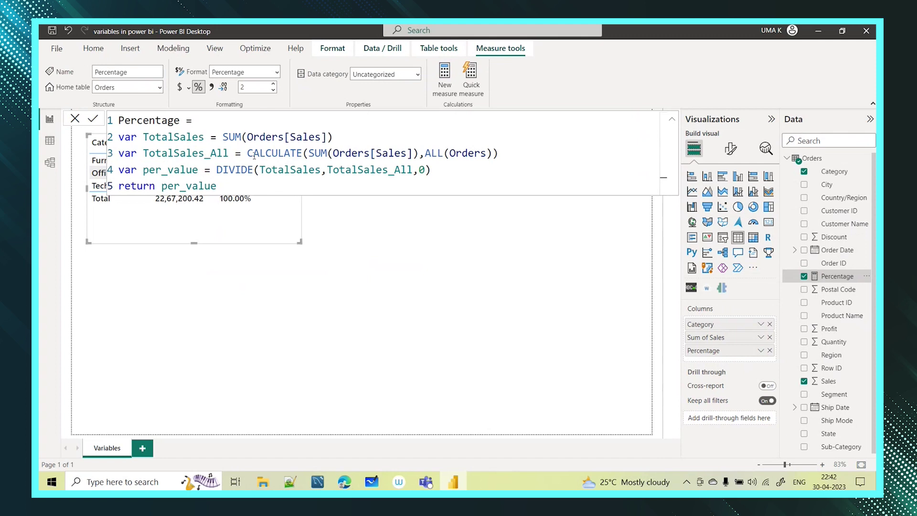
pyautogui.moveTo(206, 138); pyautogui.dragTo(143, 138)
pyautogui.moveTo(228, 153); pyautogui.dragTo(143, 153)
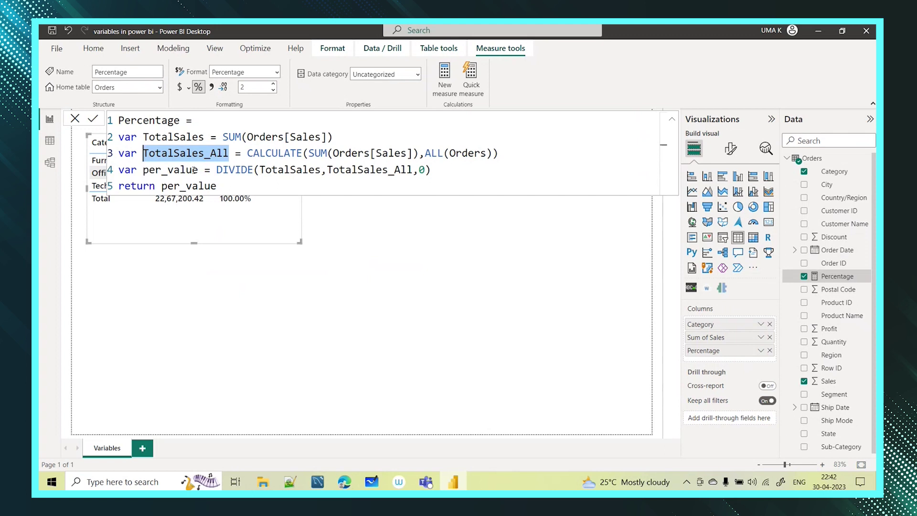
pyautogui.moveTo(198, 169); pyautogui.dragTo(138, 169)
pyautogui.moveTo(431, 170); pyautogui.dragTo(217, 173)
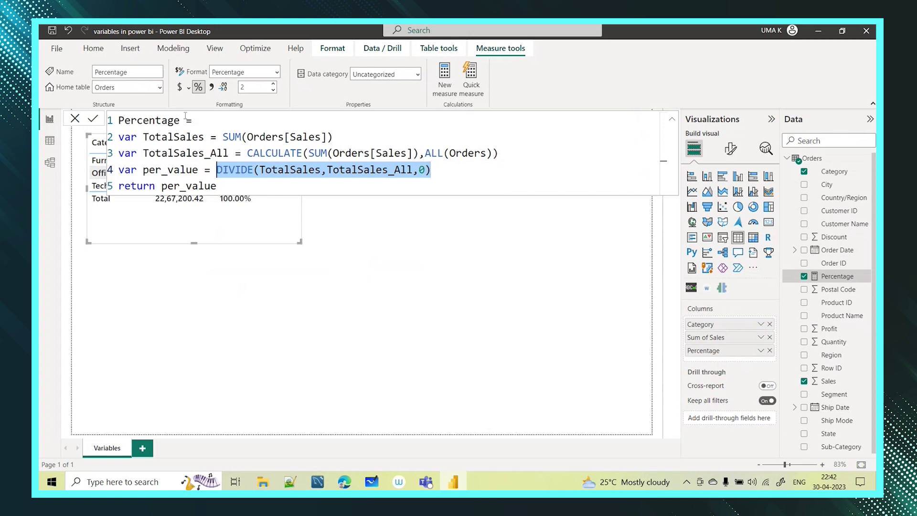
pyautogui.click(205, 118)
pyautogui.moveTo(431, 170); pyautogui.dragTo(119, 137)
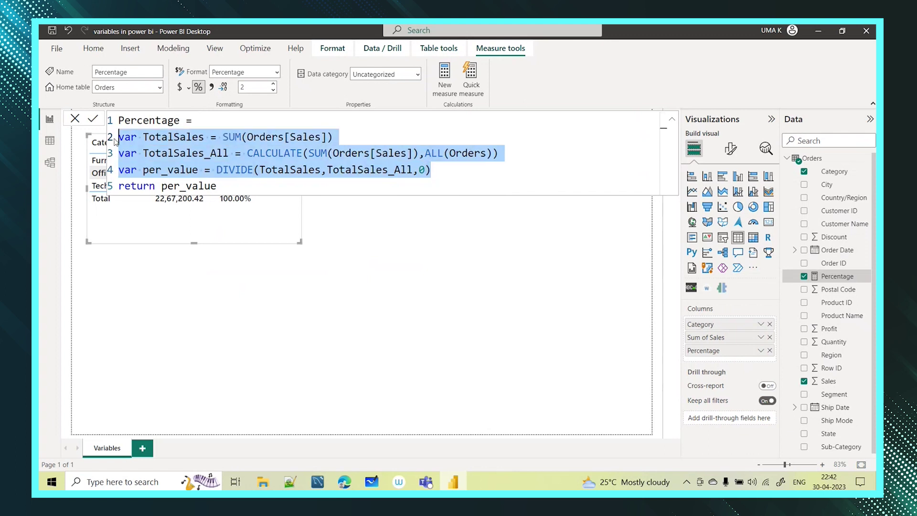
pyautogui.click(216, 187)
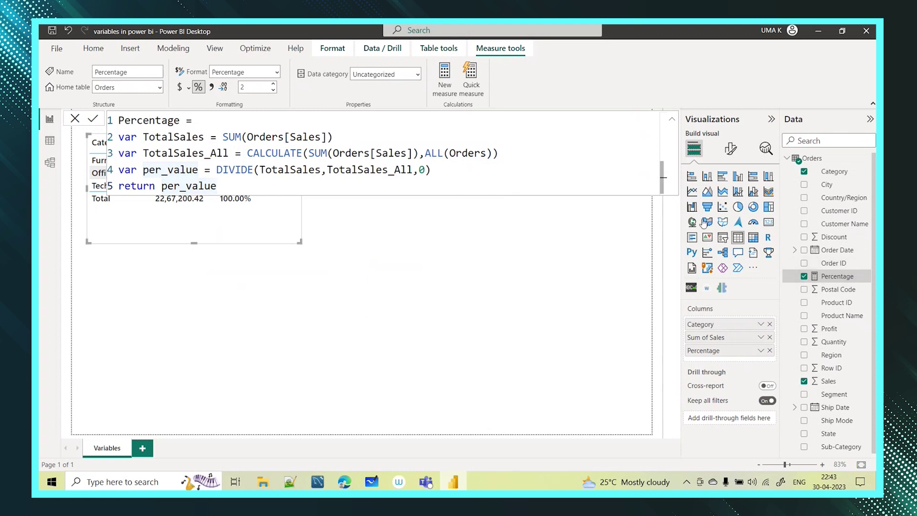
pyautogui.click(672, 119)
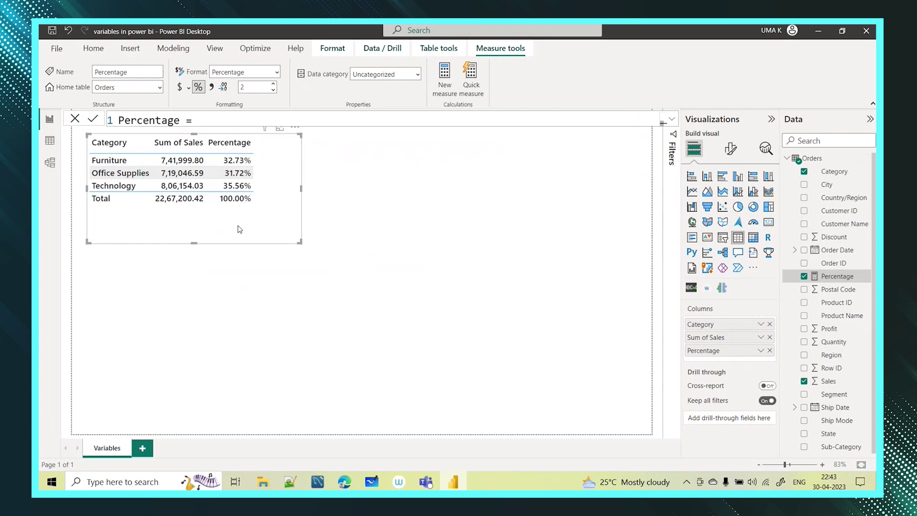
# Add a second table visual beside the category table, with Region, Sales and the Percentage measure as columns.
pyautogui.click(523, 176)
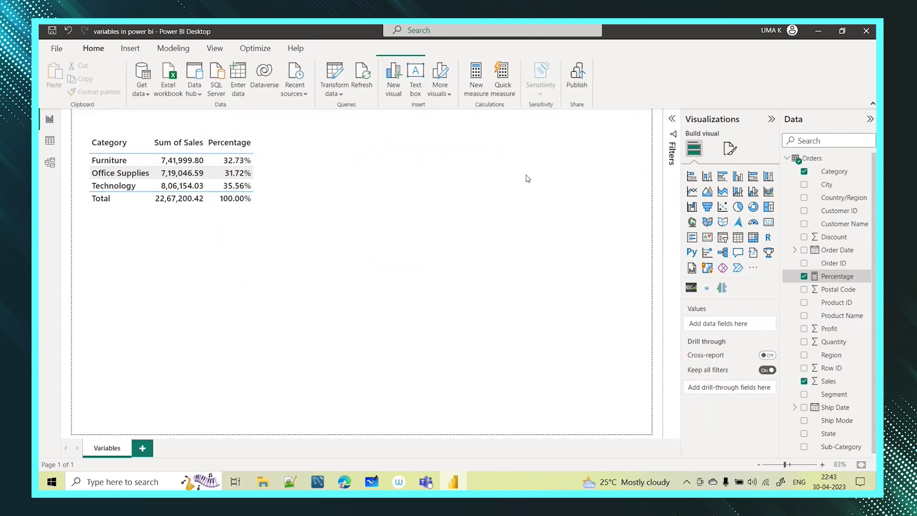
pyautogui.click(738, 237)
pyautogui.moveTo(220, 316); pyautogui.dragTo(472, 200)
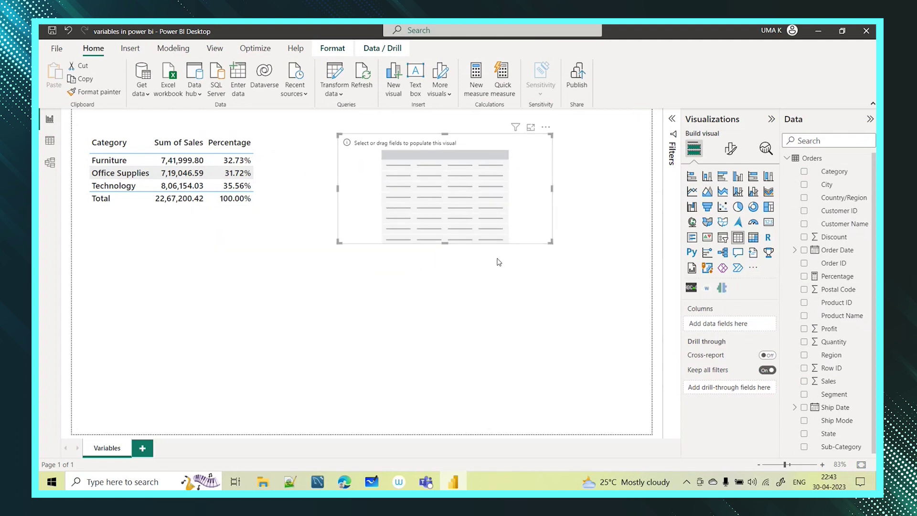
pyautogui.click(805, 356)
pyautogui.click(804, 381)
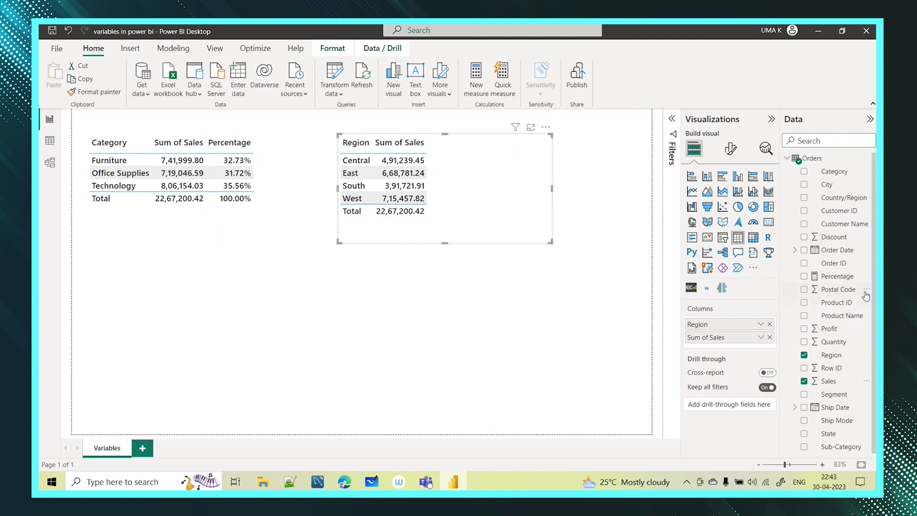
pyautogui.moveTo(828, 280); pyautogui.dragTo(711, 347)
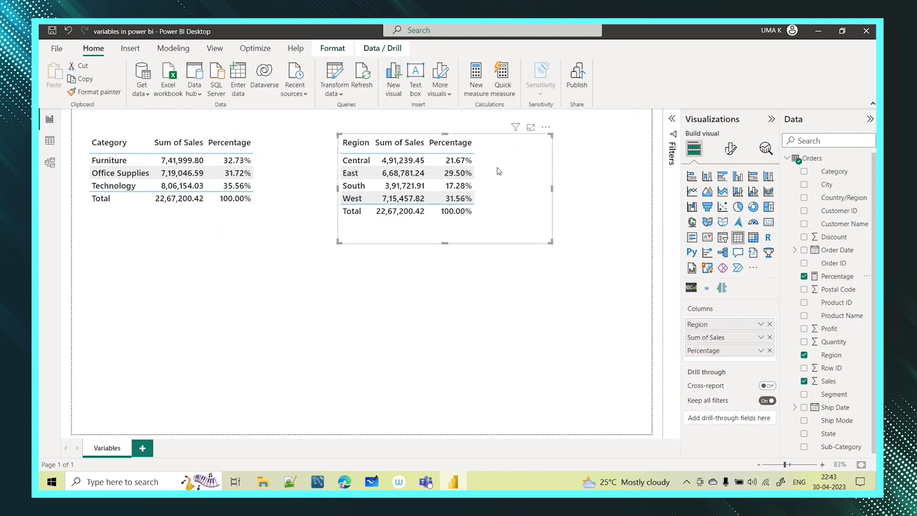
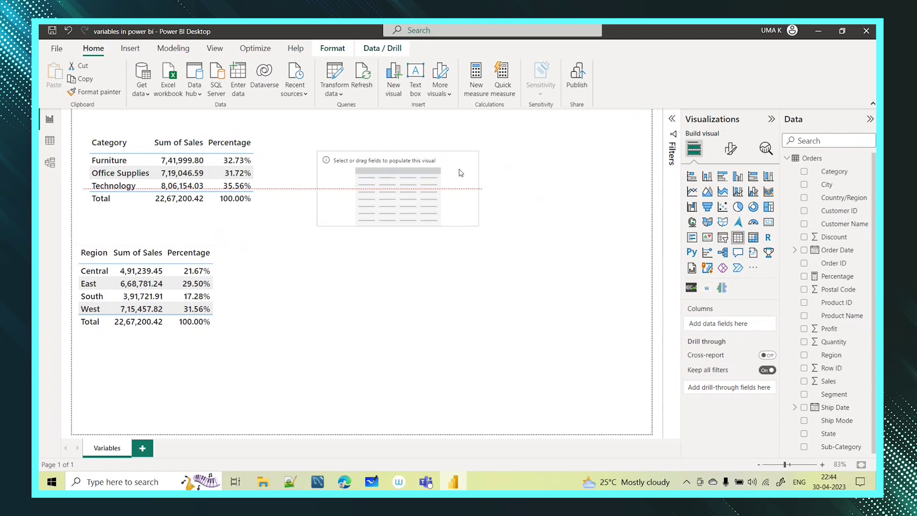
# Enlarge the new empty table visual and fill it with Sub-Category, Sales and the Percentage measure.
pyautogui.moveTo(531, 200); pyautogui.dragTo(576, 339)
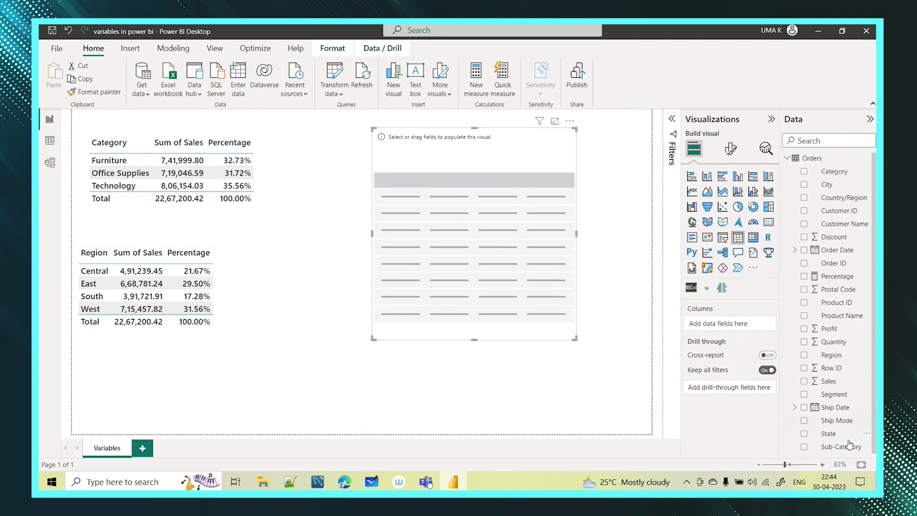
pyautogui.click(804, 447)
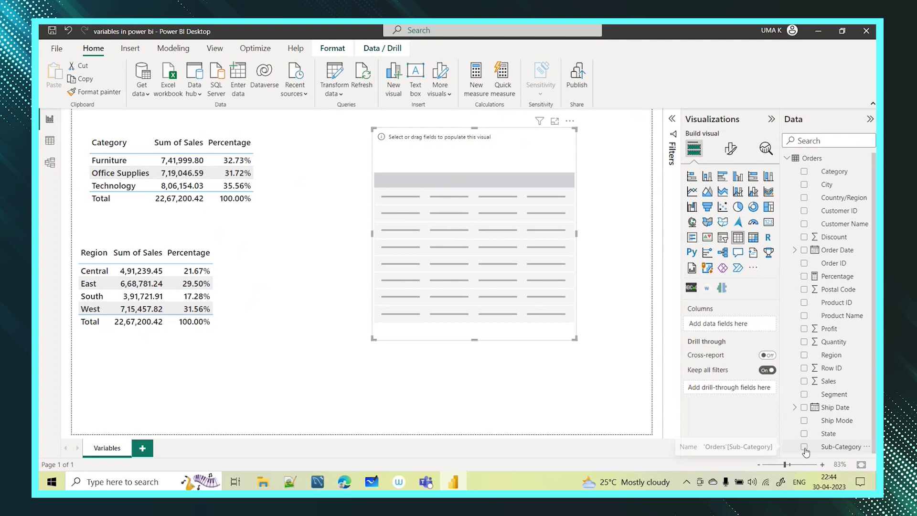
pyautogui.click(804, 380)
pyautogui.moveTo(573, 336); pyautogui.dragTo(604, 423)
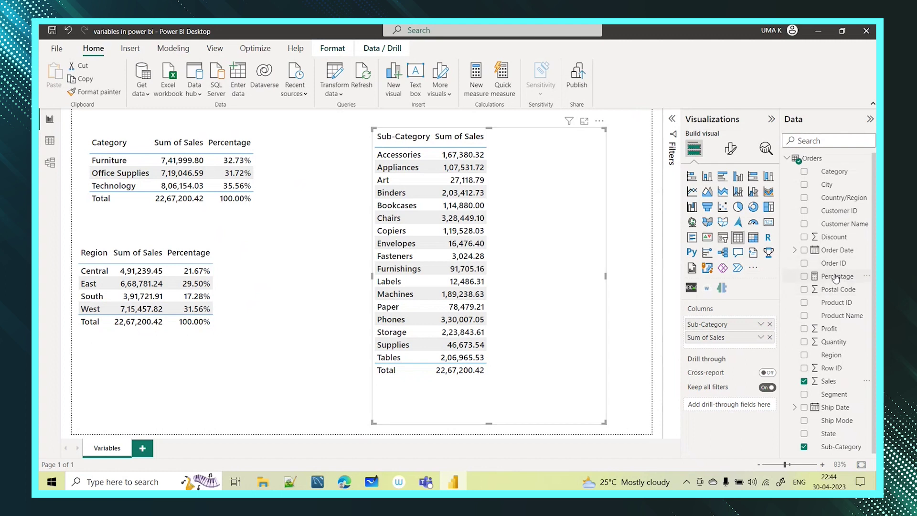
pyautogui.moveTo(834, 278); pyautogui.dragTo(720, 351)
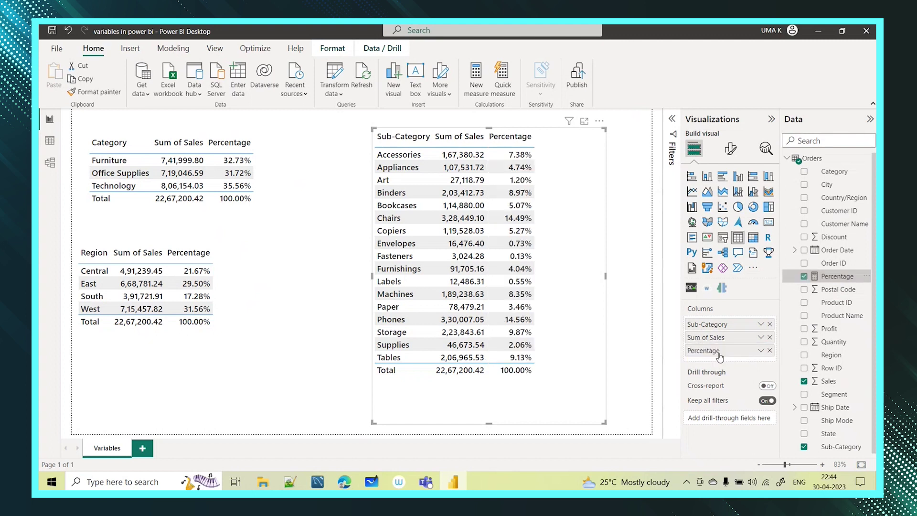
# Review the Percentage measure's formula again and inspect the columns used in the category, region and sub-category tables.
pyautogui.click(829, 277)
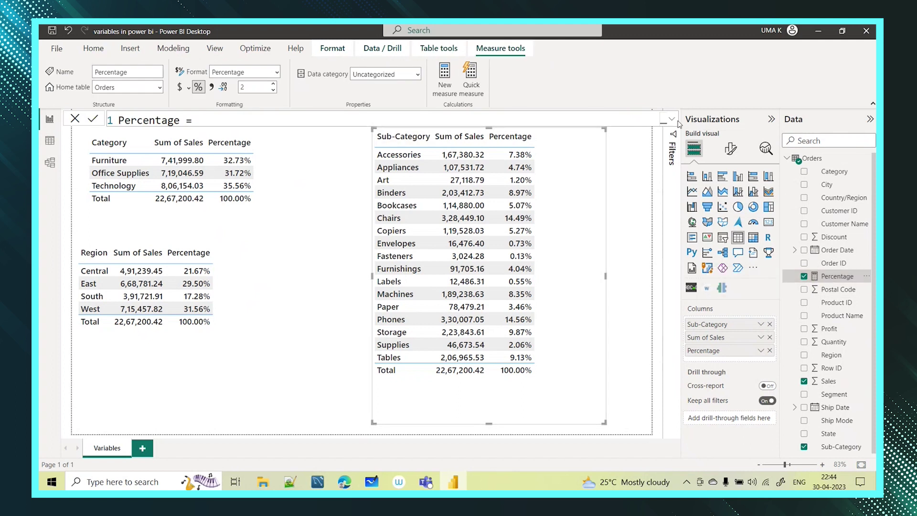
pyautogui.click(671, 120)
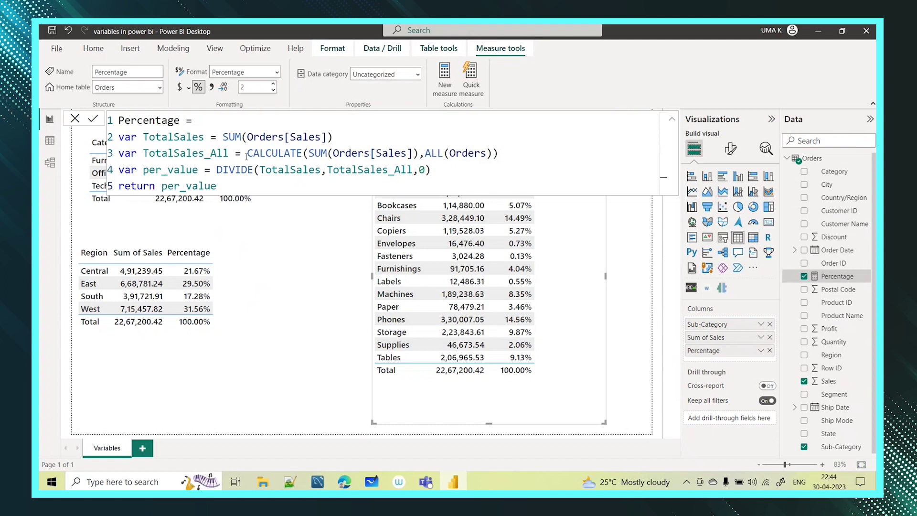
pyautogui.moveTo(432, 169); pyautogui.dragTo(143, 170)
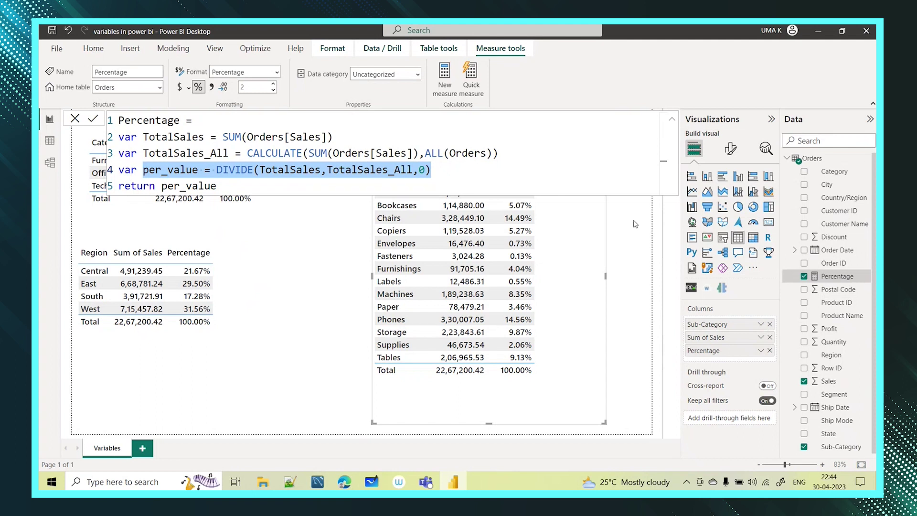
pyautogui.click(630, 237)
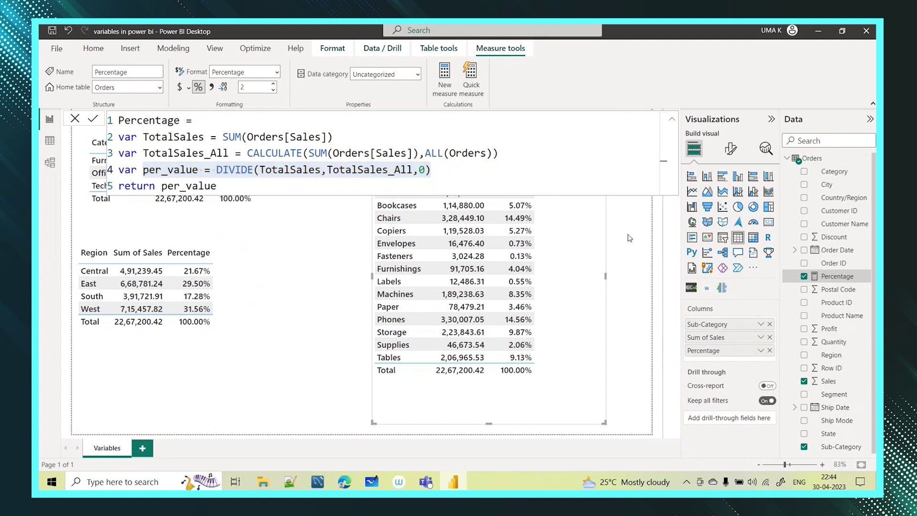
pyautogui.click(671, 124)
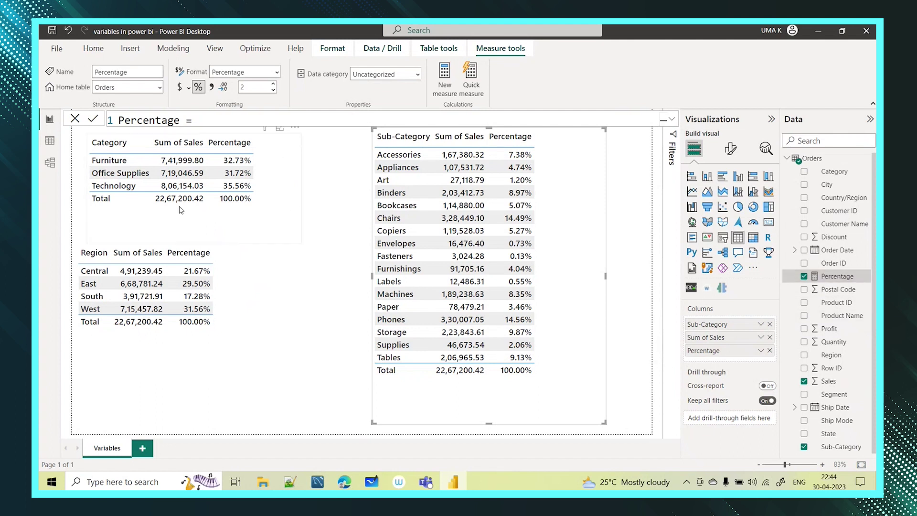
pyautogui.click(122, 227)
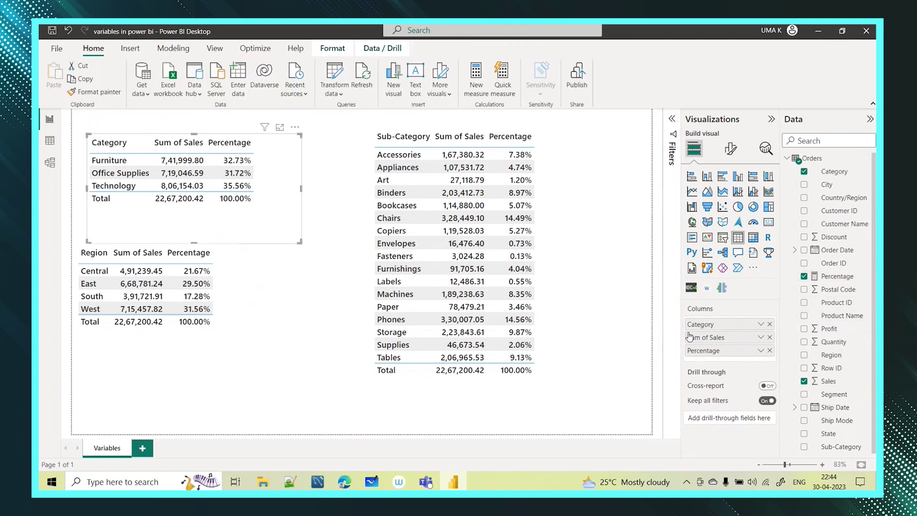
pyautogui.click(183, 351)
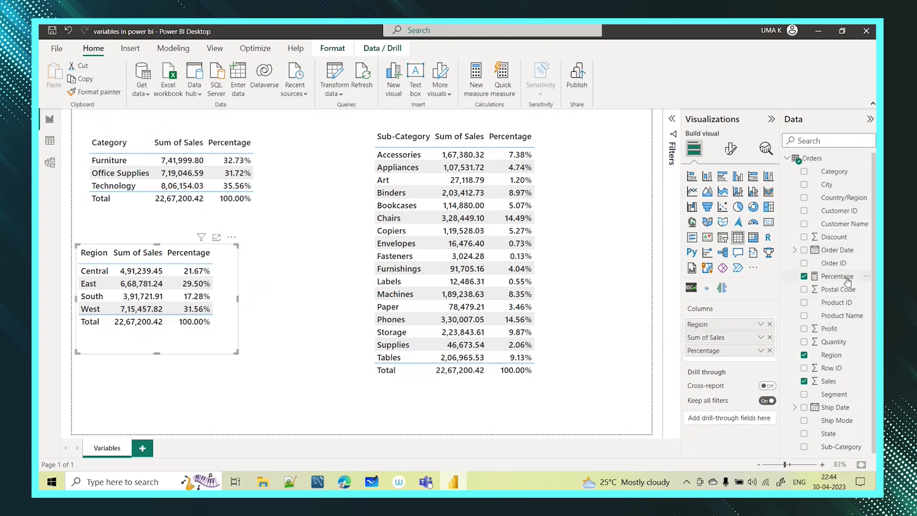
pyautogui.click(561, 230)
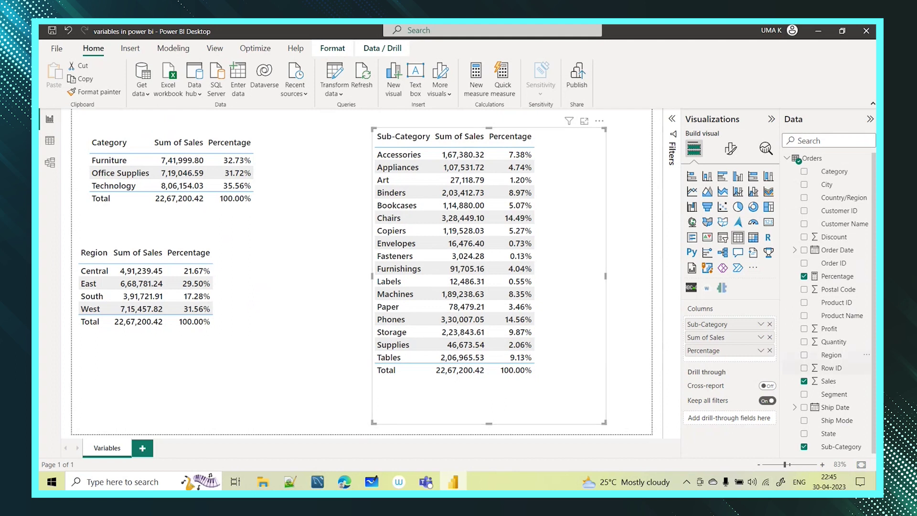
pyautogui.click(242, 418)
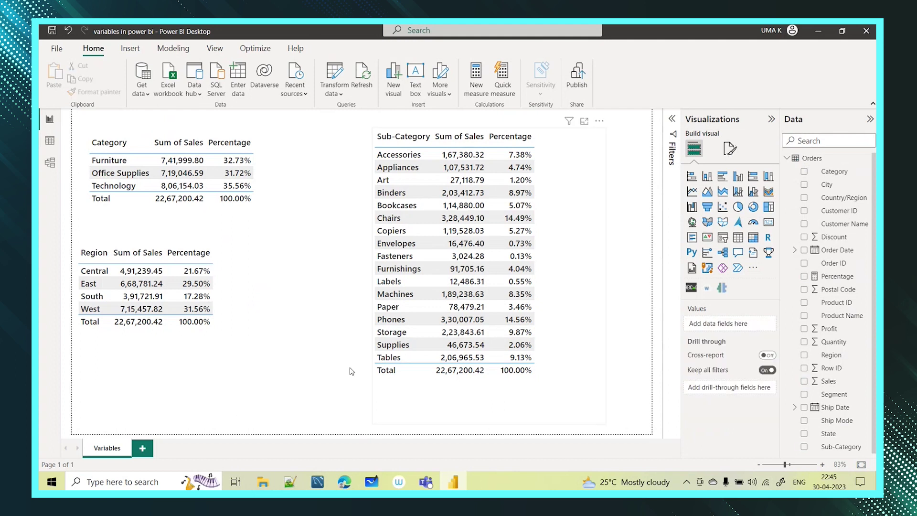